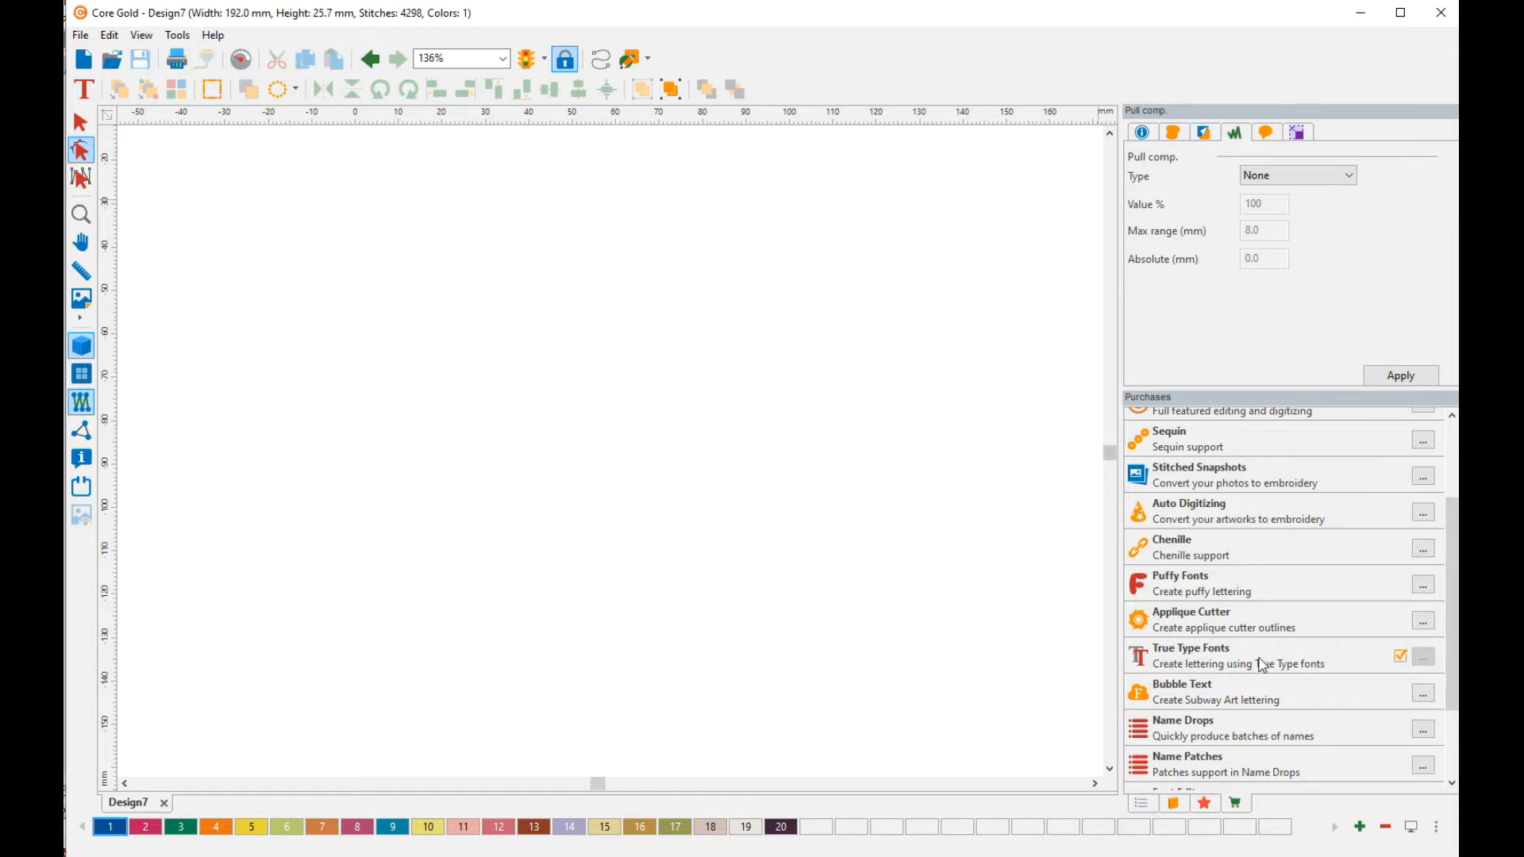
Step: Look through the list of purchasable modules, from the Core editing levels down to Icon Viewer
{"action": "scroll", "coordinate": [1433, 660], "scroll_direction": "up", "scroll_amount": 3}
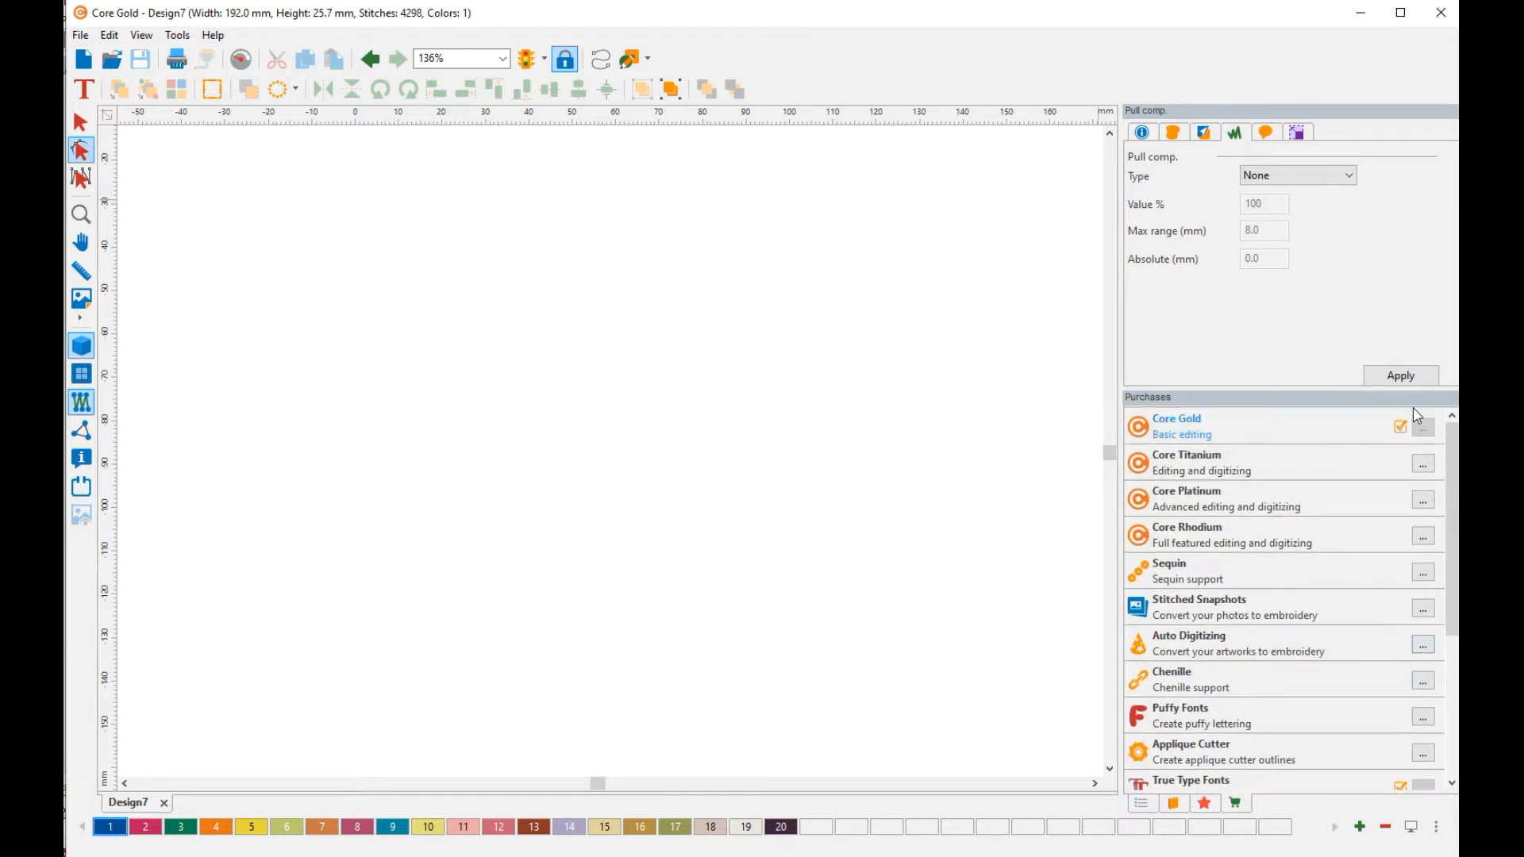
{"action": "scroll", "coordinate": [1446, 736], "scroll_direction": "down", "scroll_amount": 1}
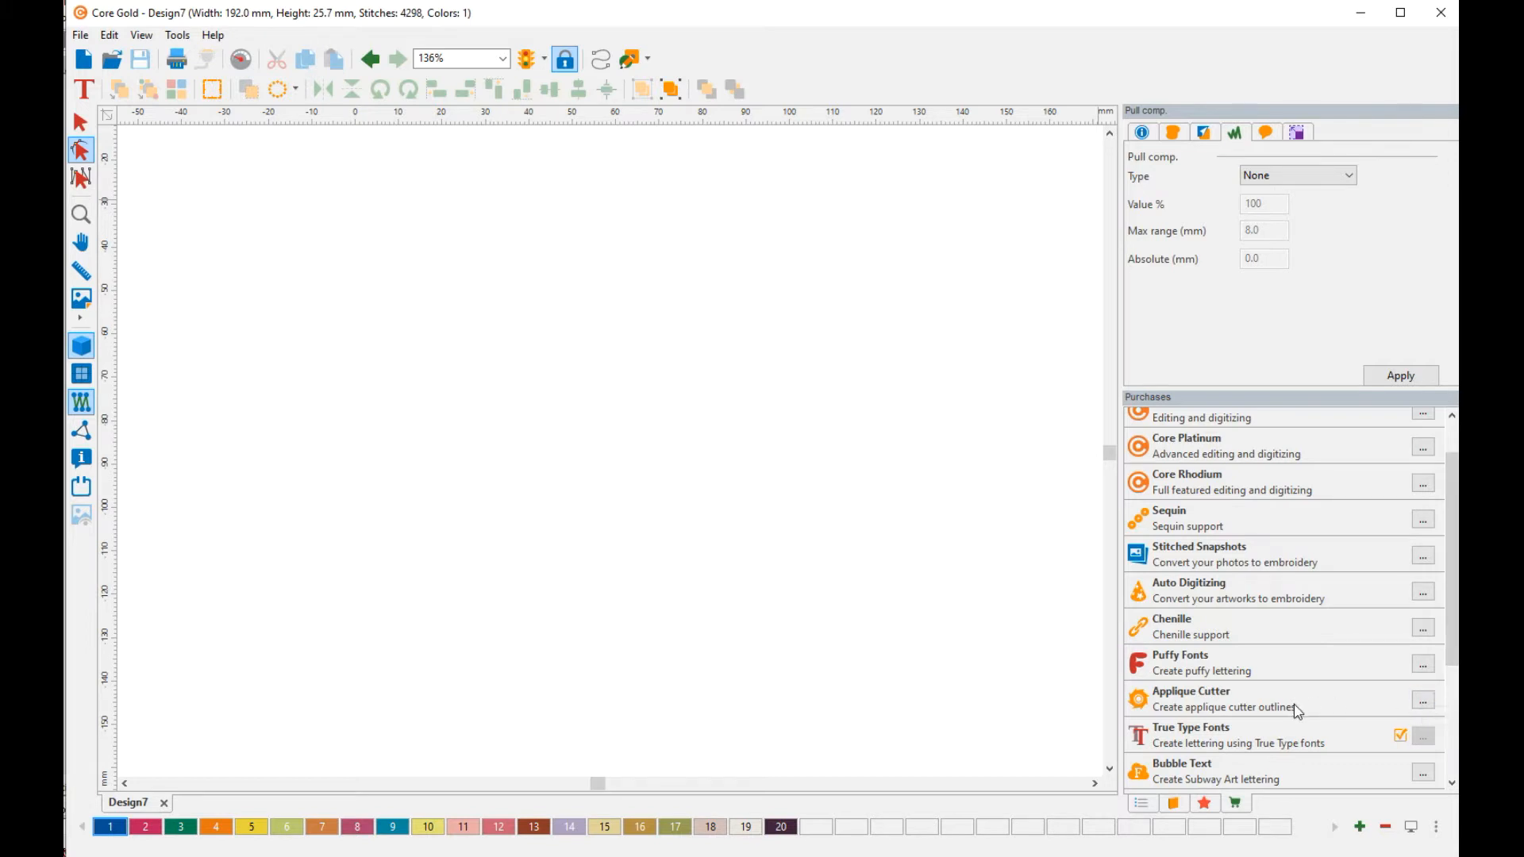
{"action": "scroll", "coordinate": [1310, 699], "scroll_direction": "down", "scroll_amount": 1}
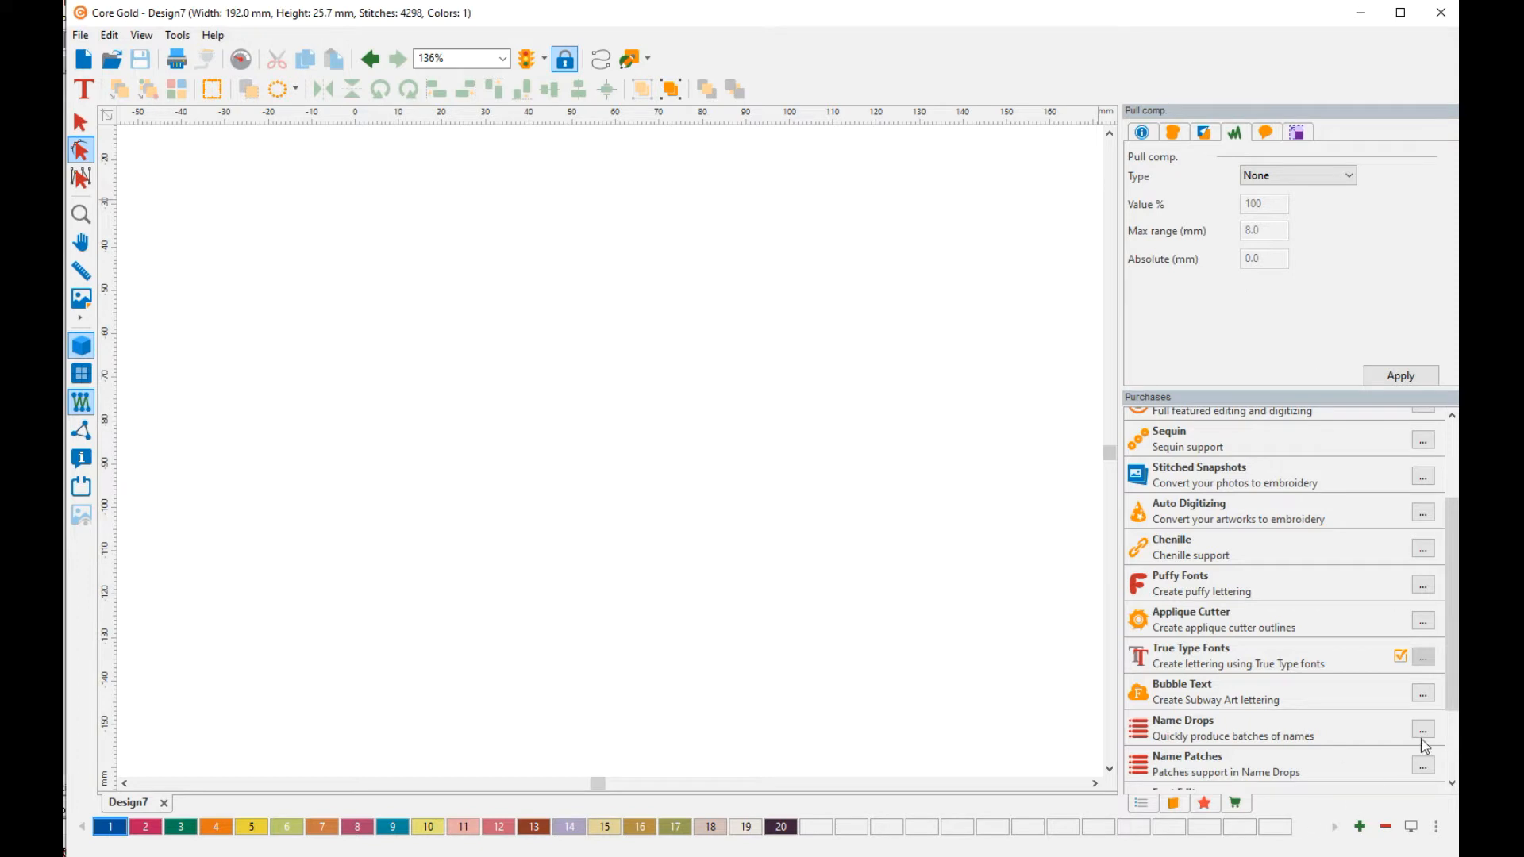
{"action": "scroll", "coordinate": [1249, 585], "scroll_direction": "up", "scroll_amount": 2}
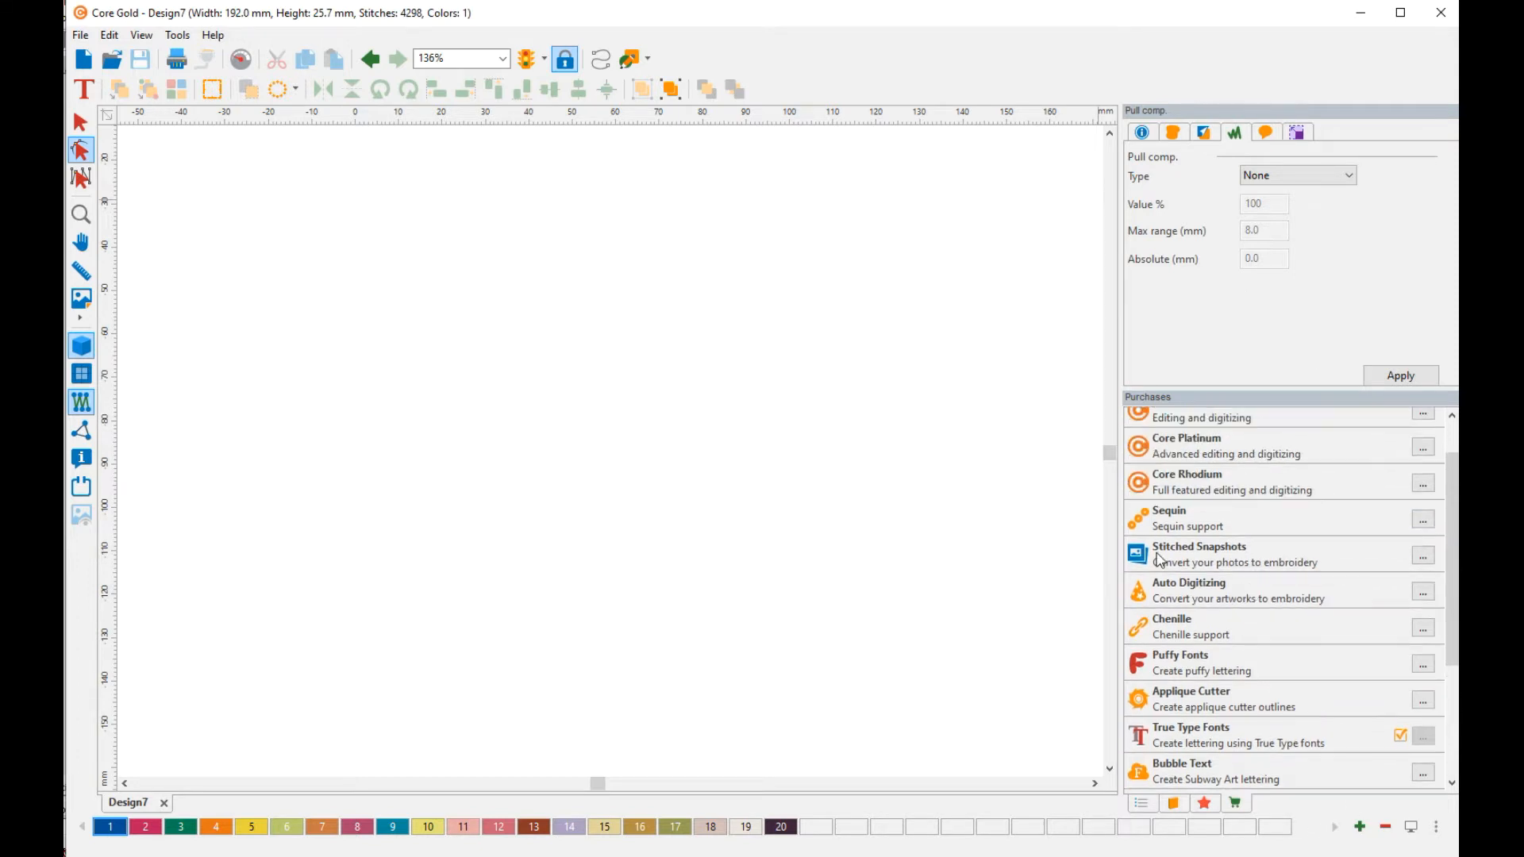
{"action": "scroll", "coordinate": [1347, 653], "scroll_direction": "down", "scroll_amount": 3}
{"action": "scroll", "coordinate": [1340, 679], "scroll_direction": "down", "scroll_amount": 1}
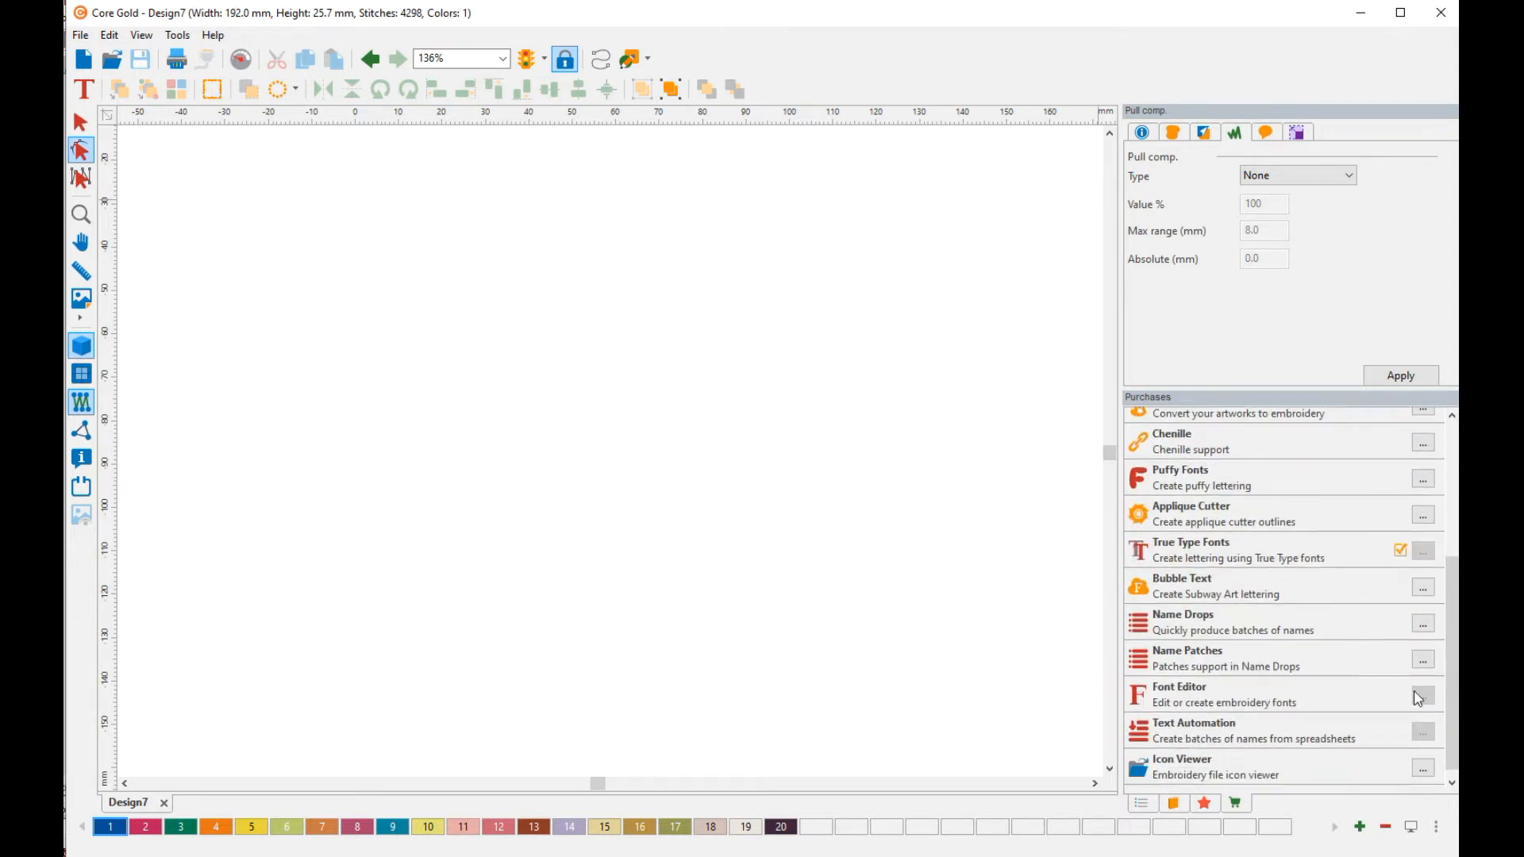
{"action": "left_click", "coordinate": [1425, 665]}
{"action": "left_click", "coordinate": [1447, 682]}
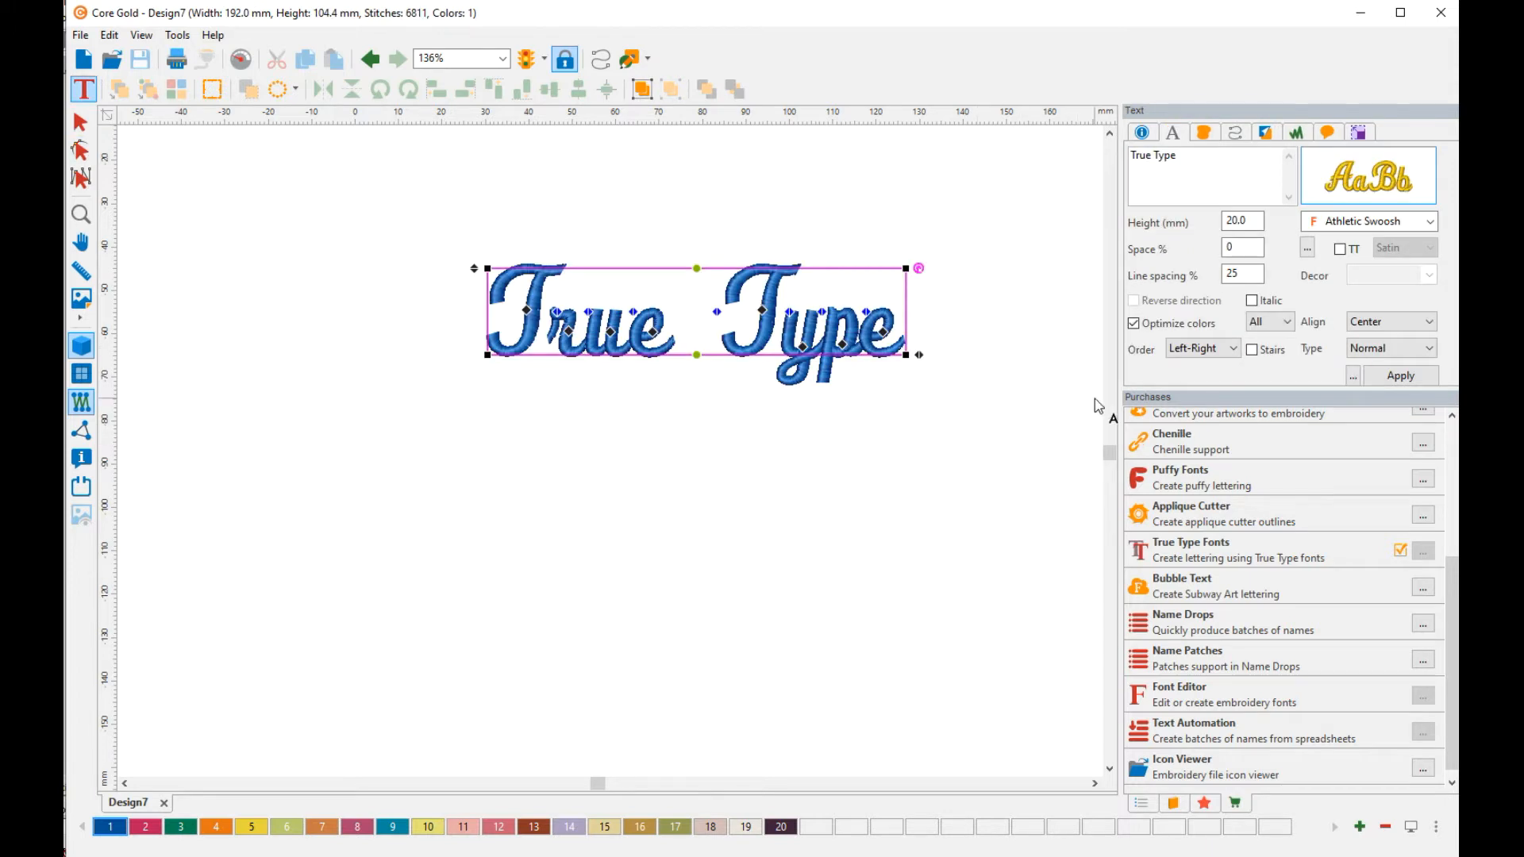
Step: Switch the "True Type" lettering to a TrueType font and set it to Harlow Solid, Semi Expanded Italic
{"action": "left_click", "coordinate": [1339, 249]}
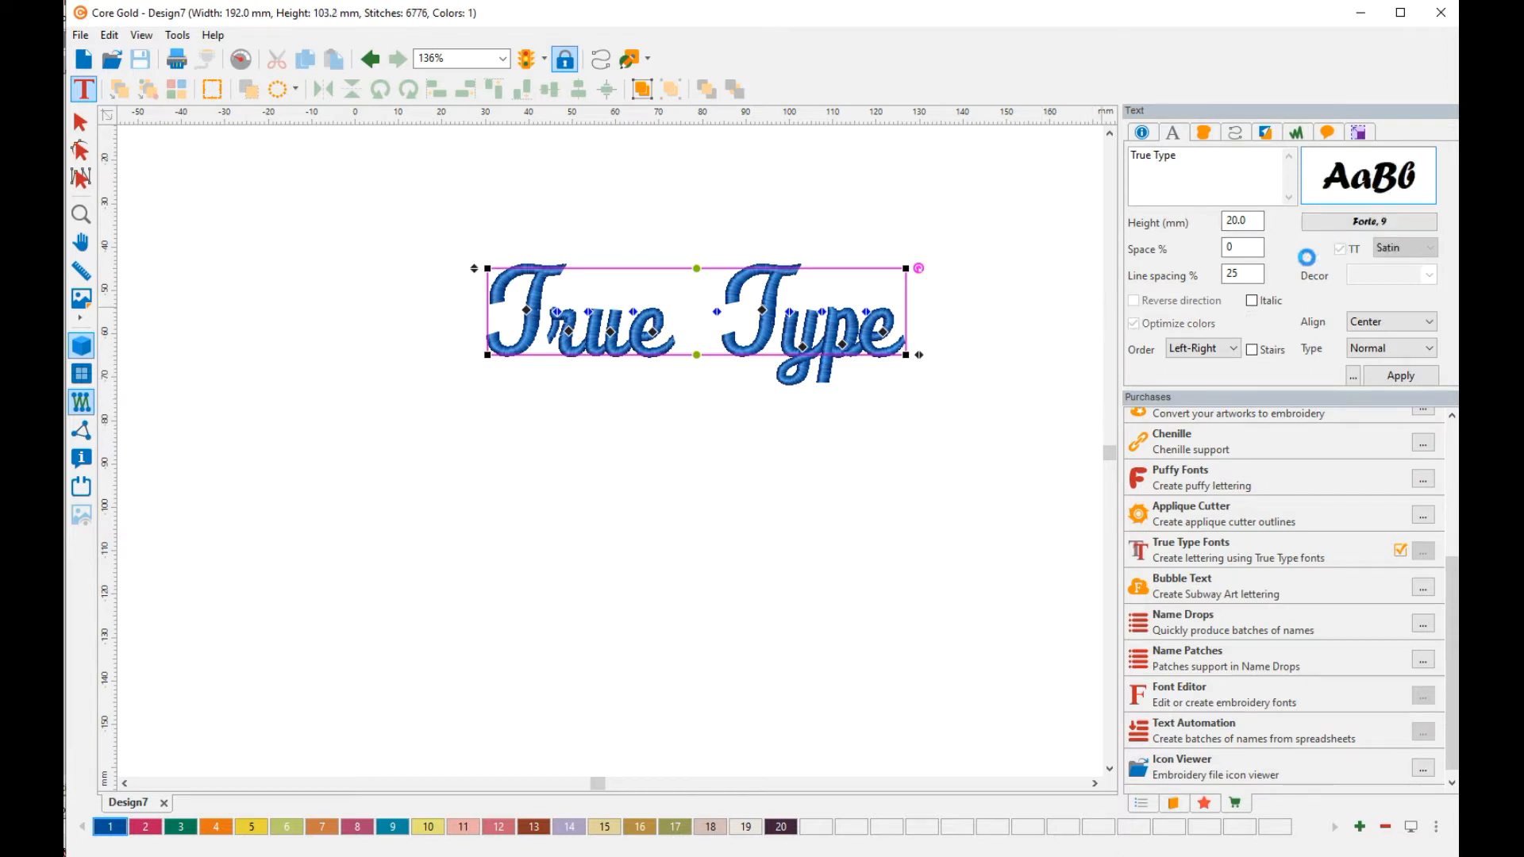
{"action": "left_click", "coordinate": [1349, 222]}
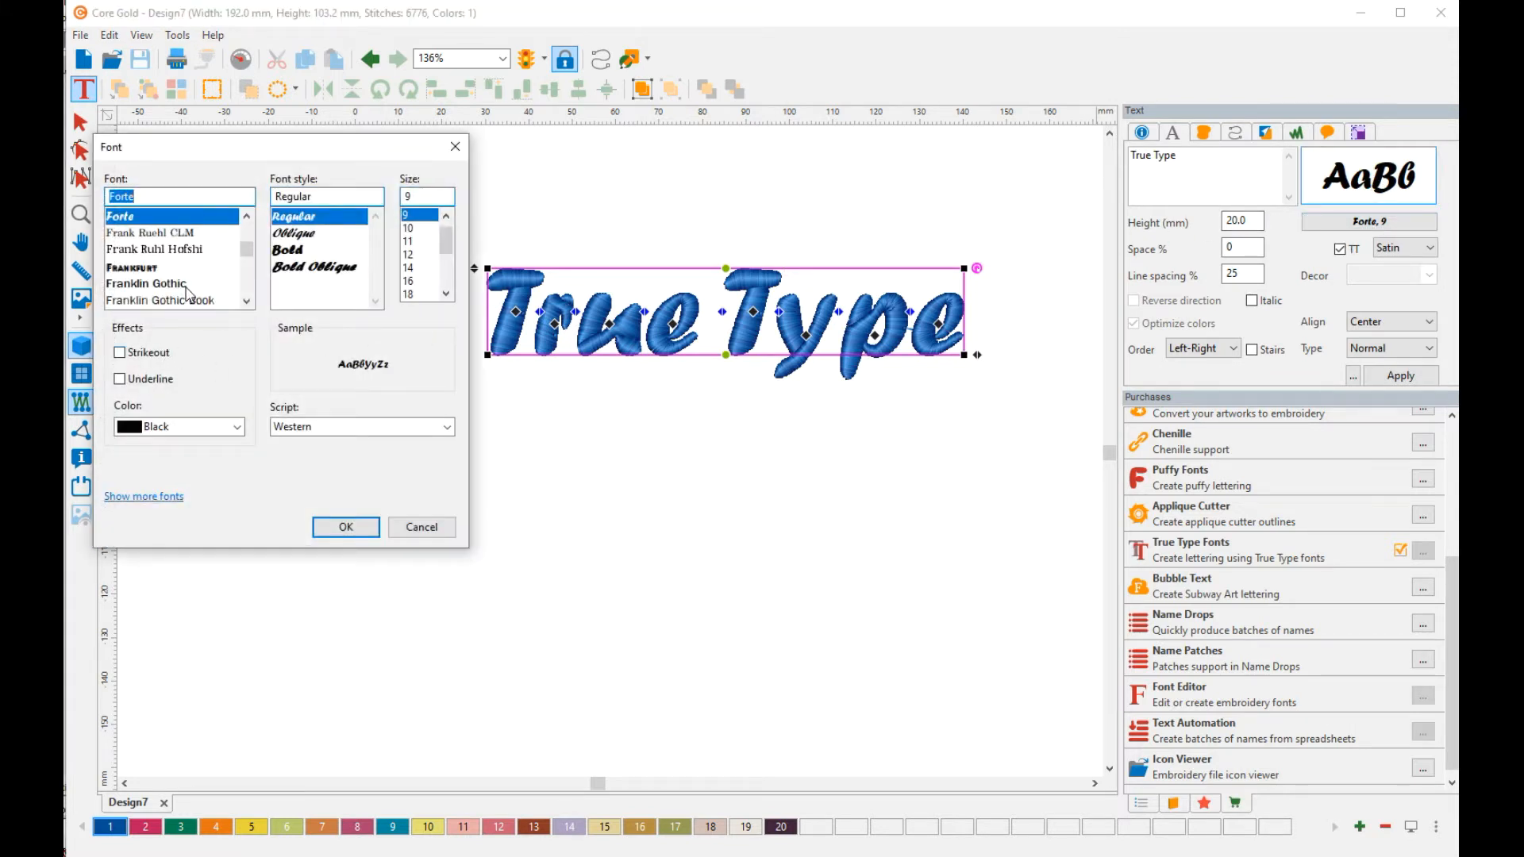
{"action": "scroll", "coordinate": [186, 298], "scroll_direction": "down", "scroll_amount": 8}
{"action": "scroll", "coordinate": [185, 298], "scroll_direction": "down", "scroll_amount": 1}
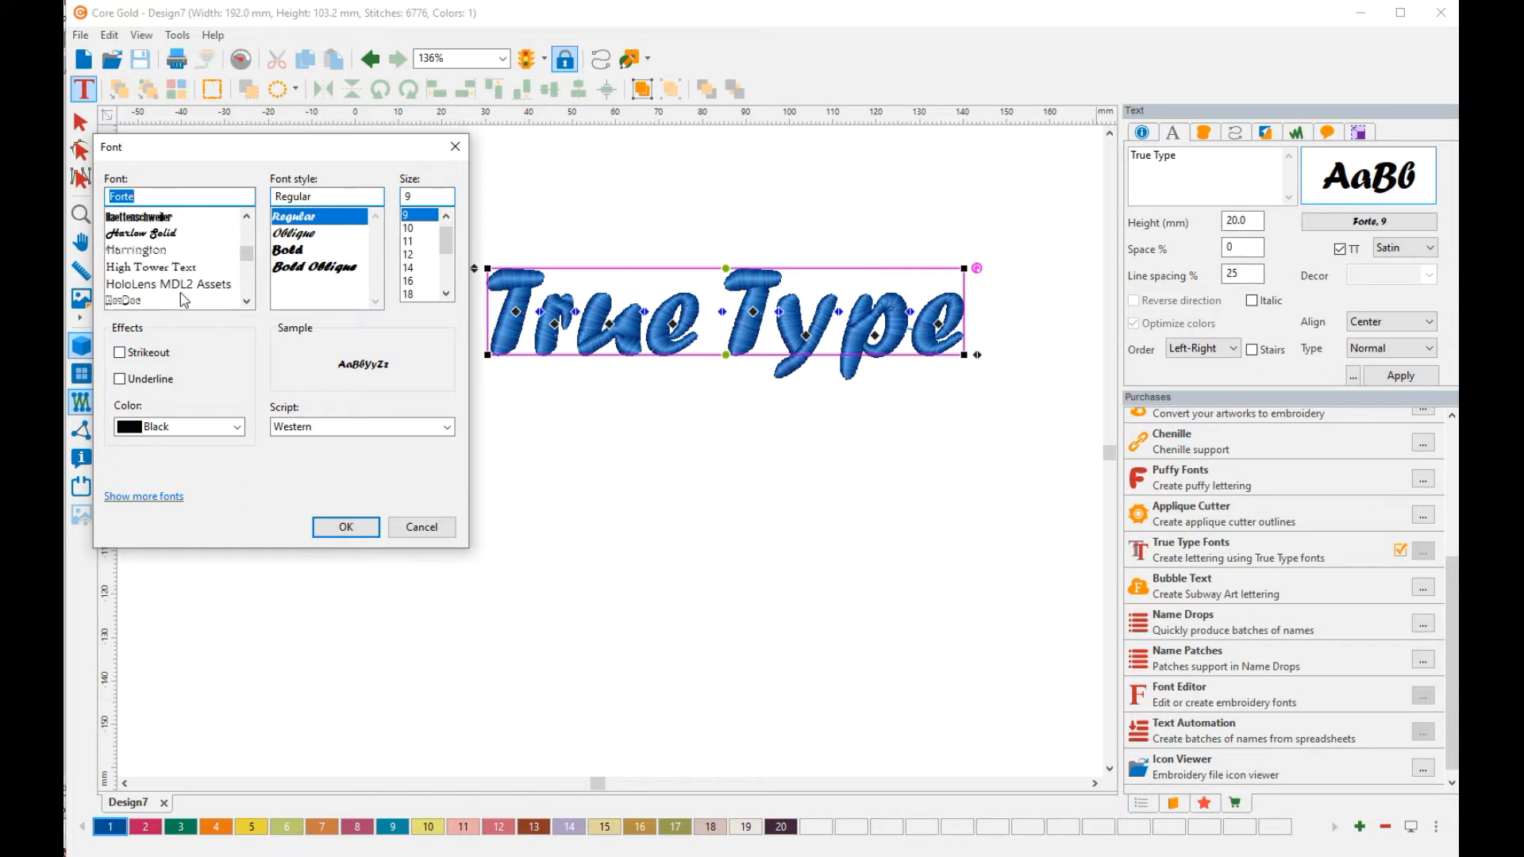
{"action": "left_click", "coordinate": [145, 235]}
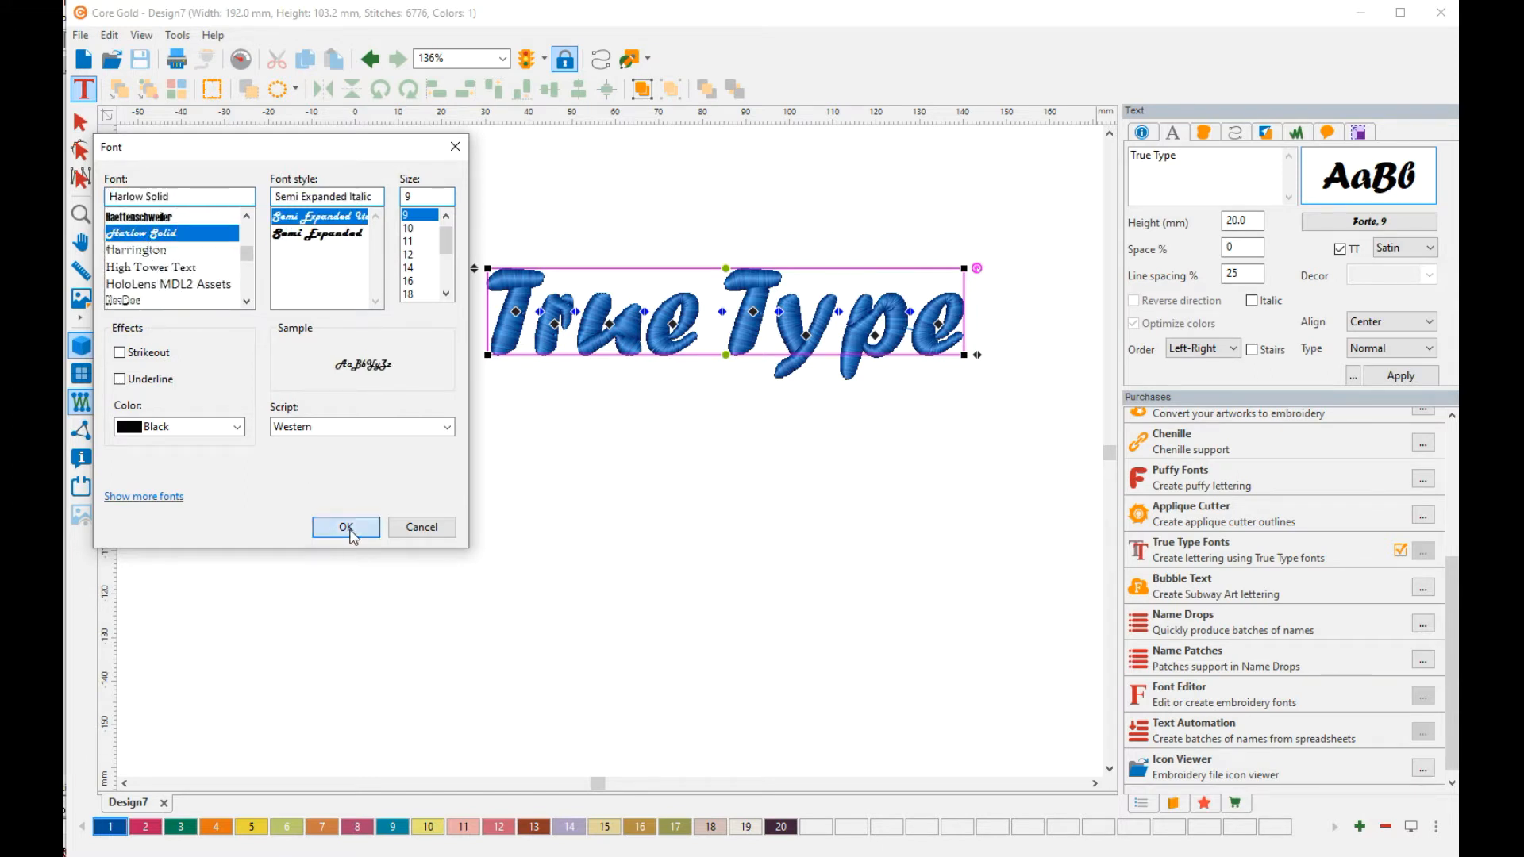
{"action": "left_click", "coordinate": [346, 527]}
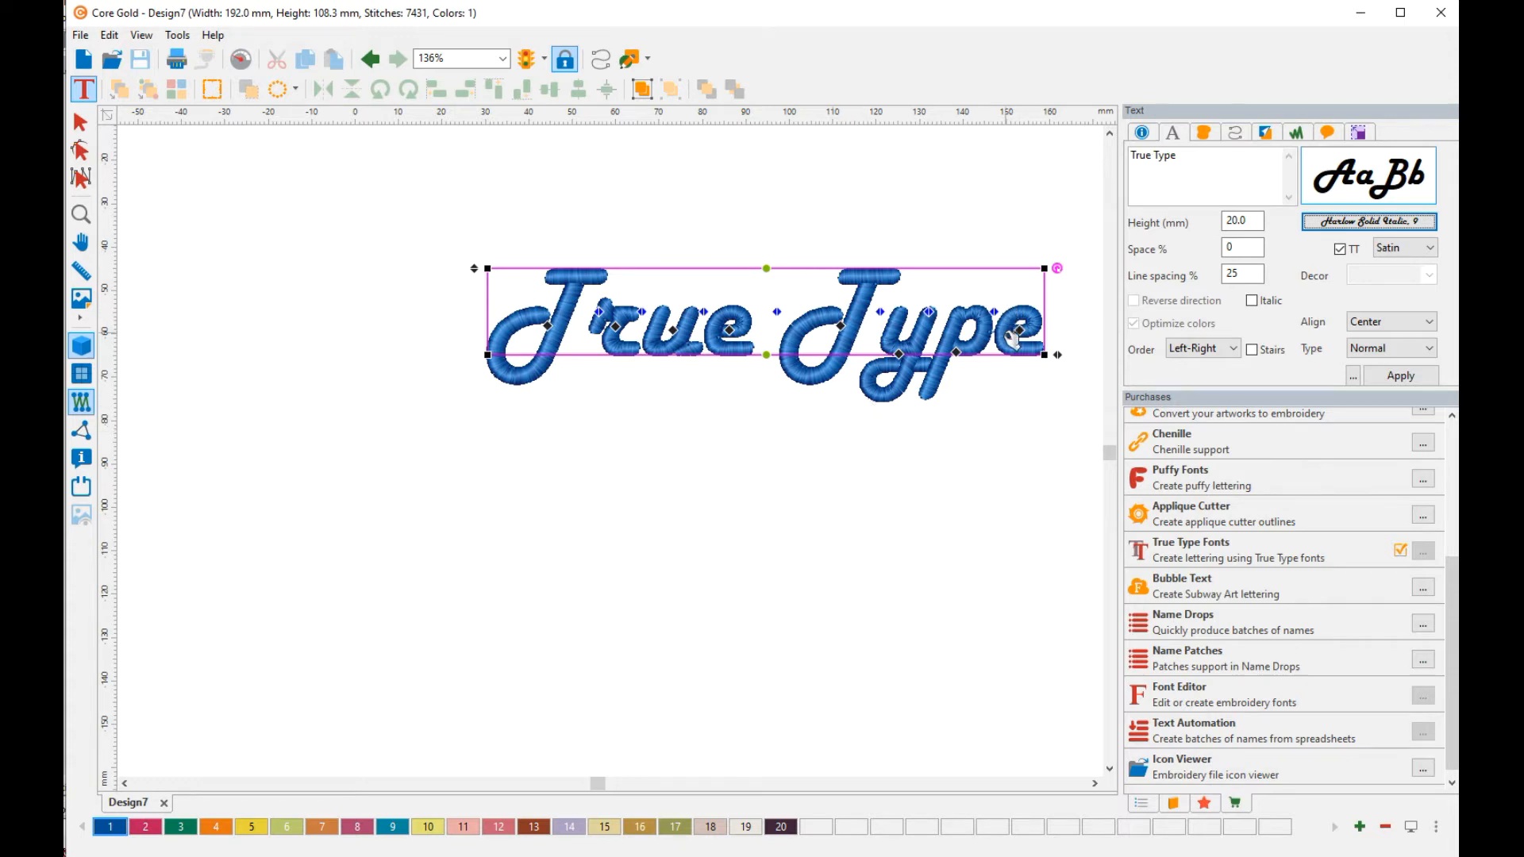
Step: Break up the "True Type" text into individually editable letter objects
{"action": "scroll", "coordinate": [1013, 337], "scroll_direction": "up", "scroll_amount": 5}
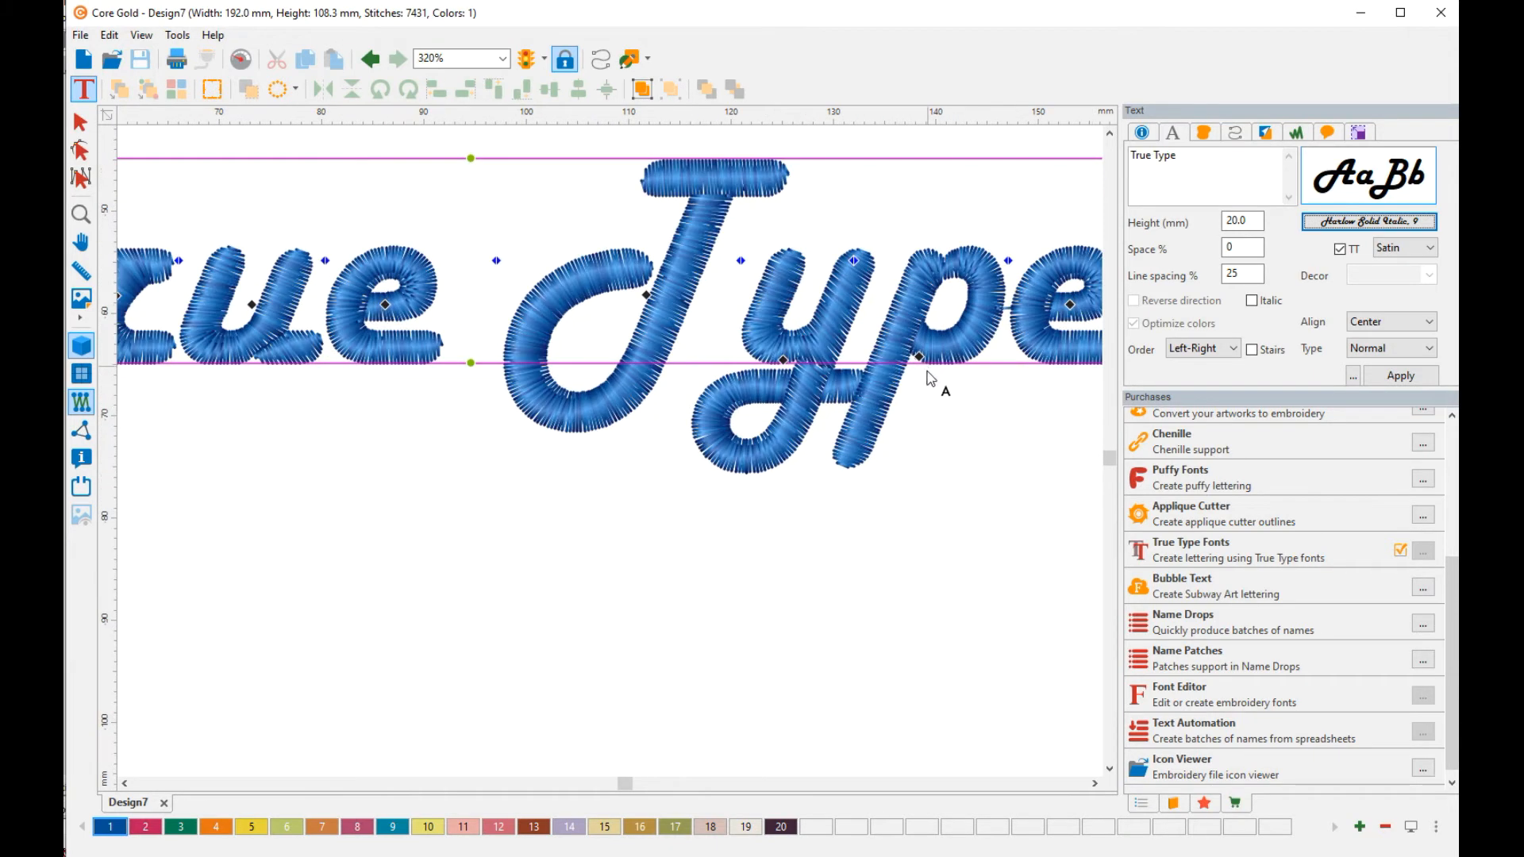
{"action": "scroll", "coordinate": [928, 376], "scroll_direction": "up", "scroll_amount": 2}
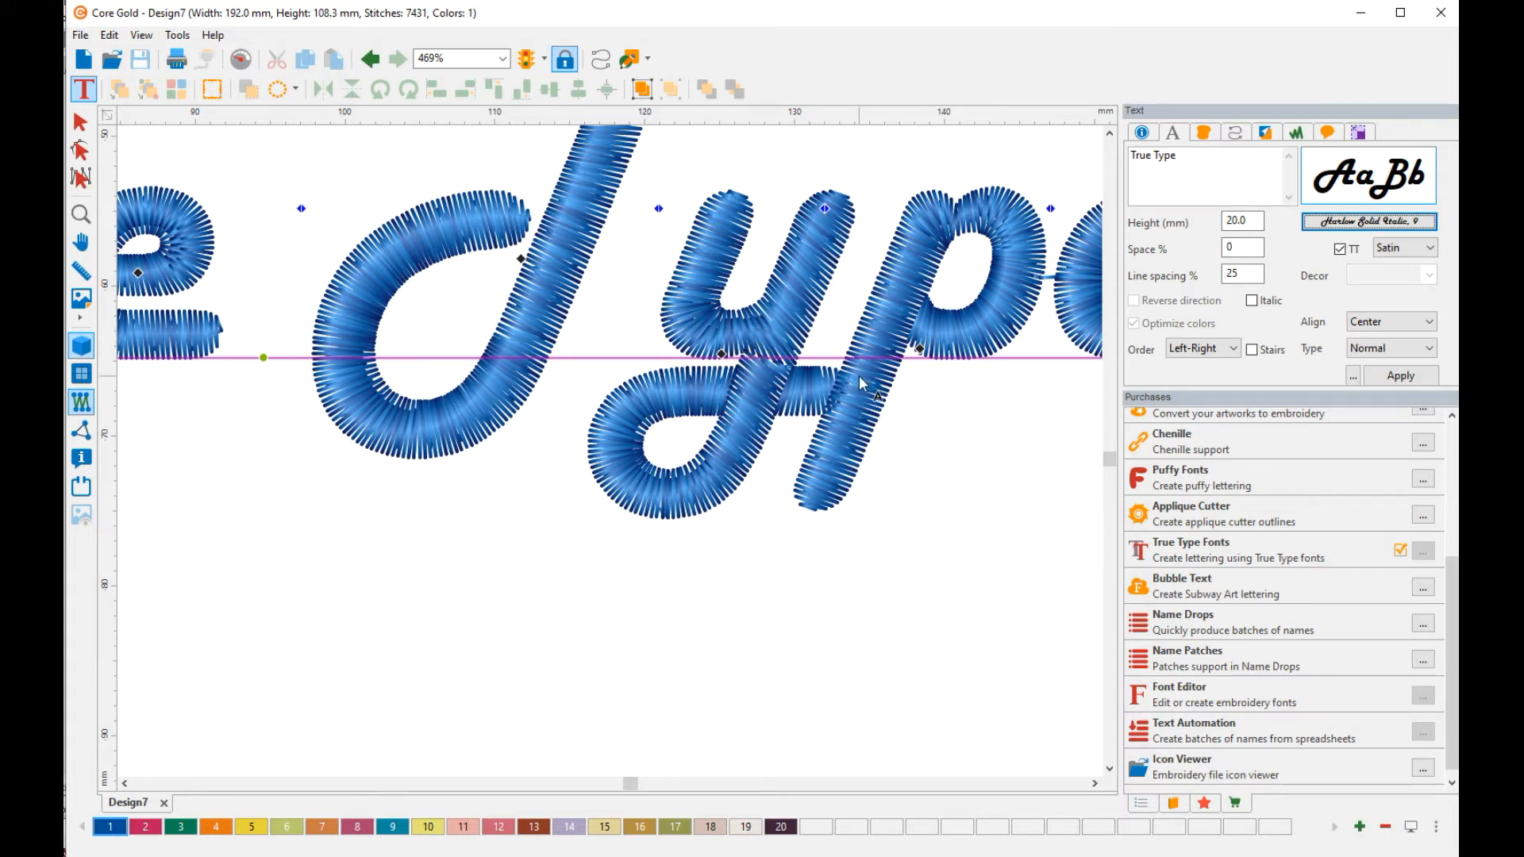
{"action": "left_click", "coordinate": [779, 552]}
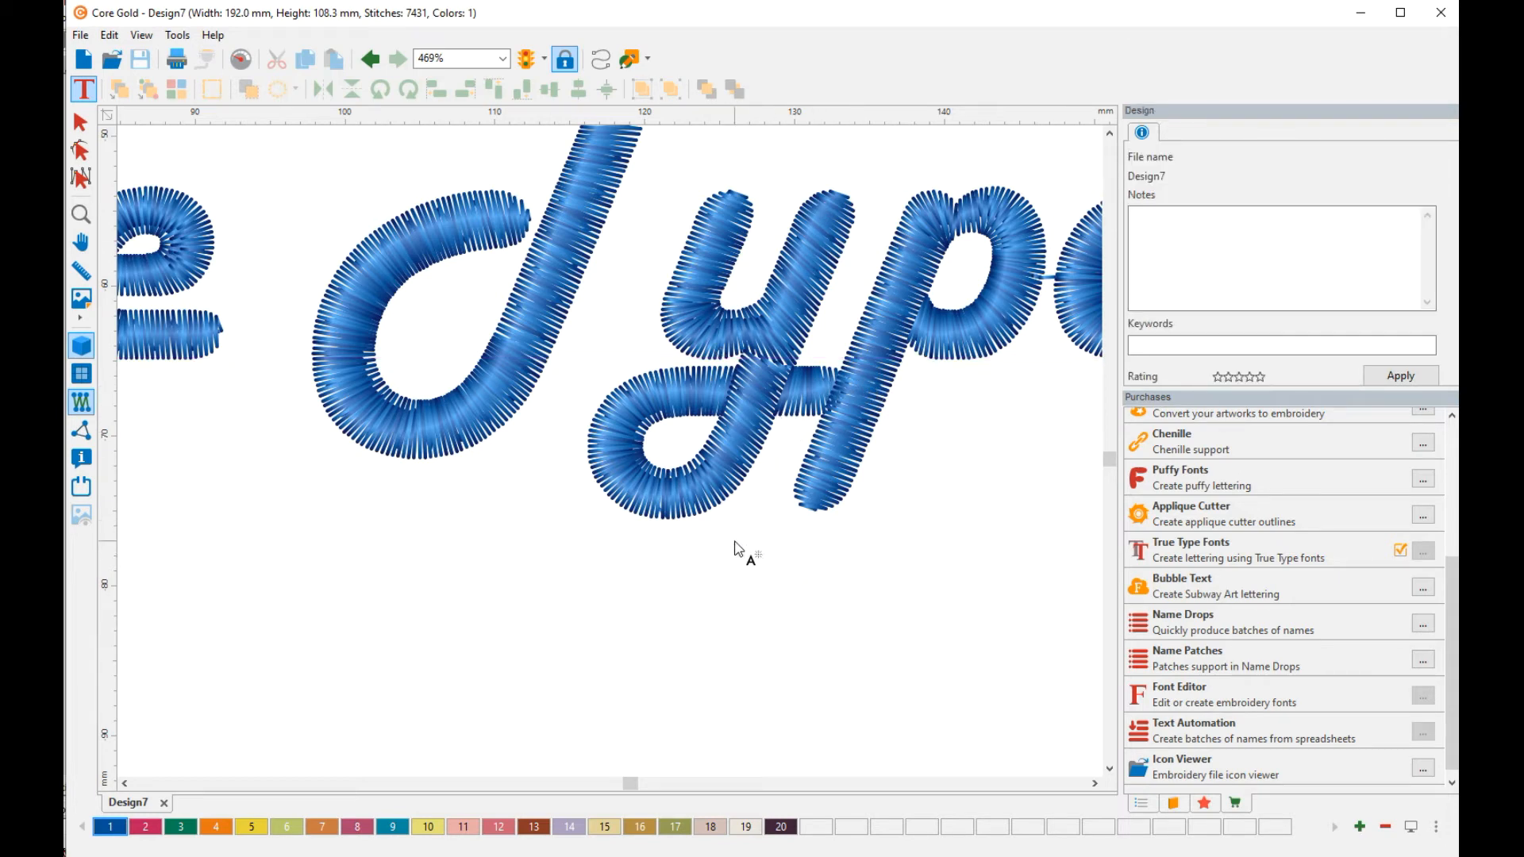
{"action": "left_click", "coordinate": [722, 508]}
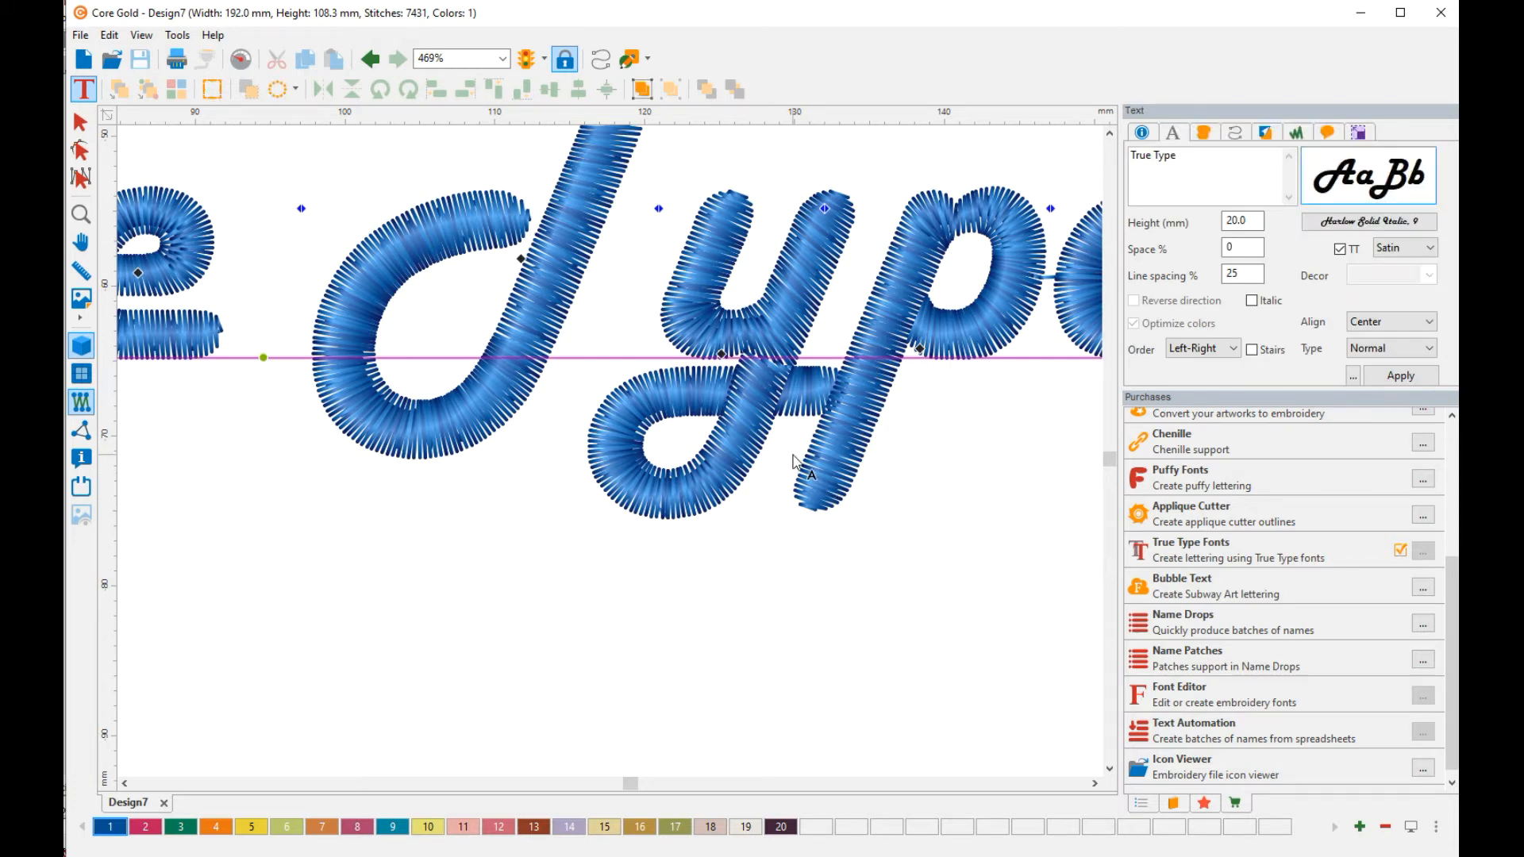
{"action": "right_click", "coordinate": [742, 392]}
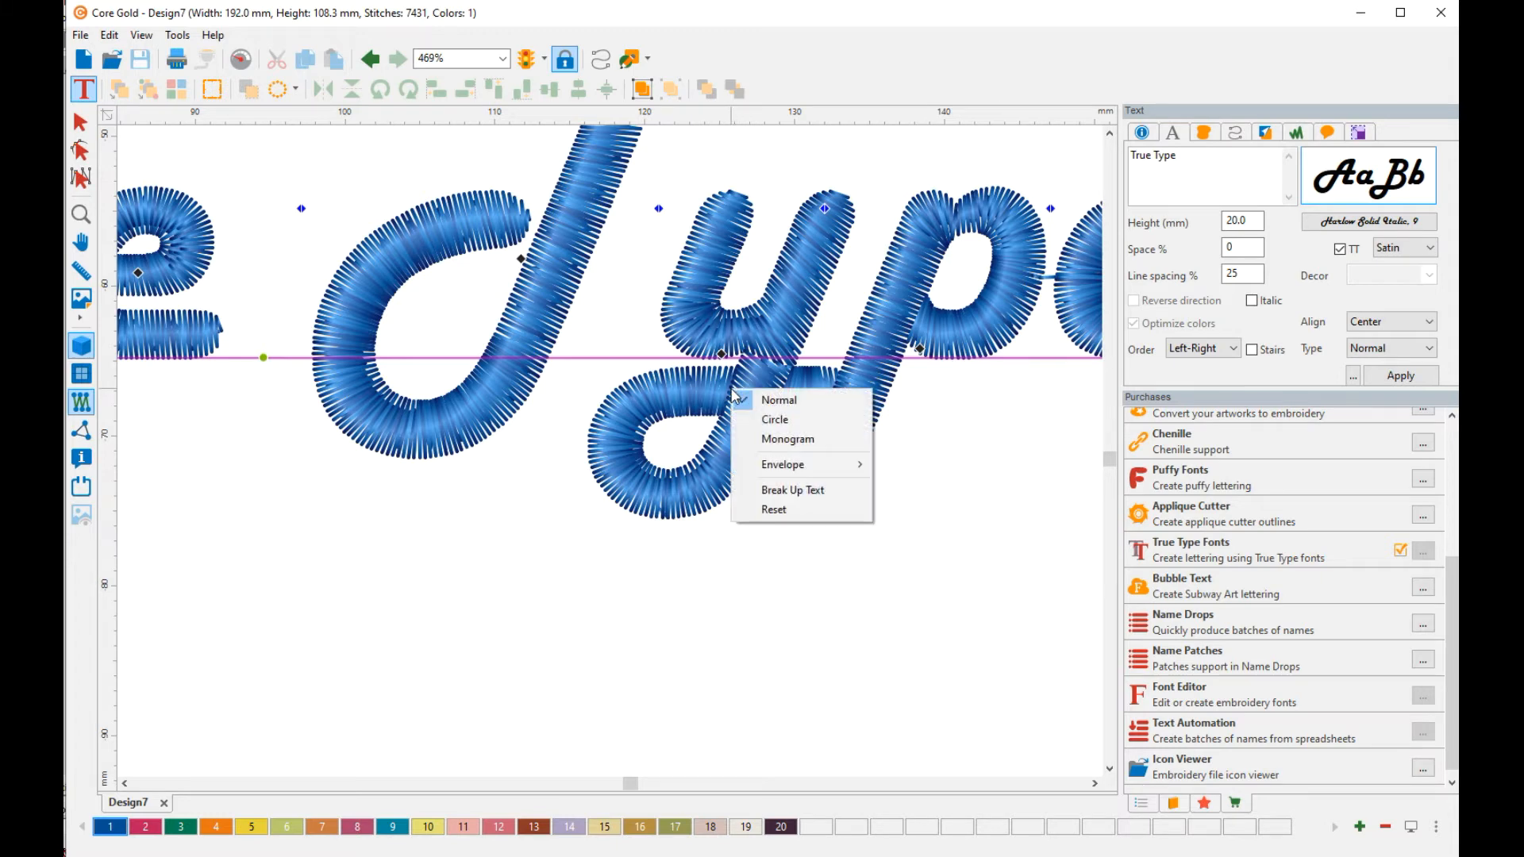
{"action": "left_click", "coordinate": [784, 491]}
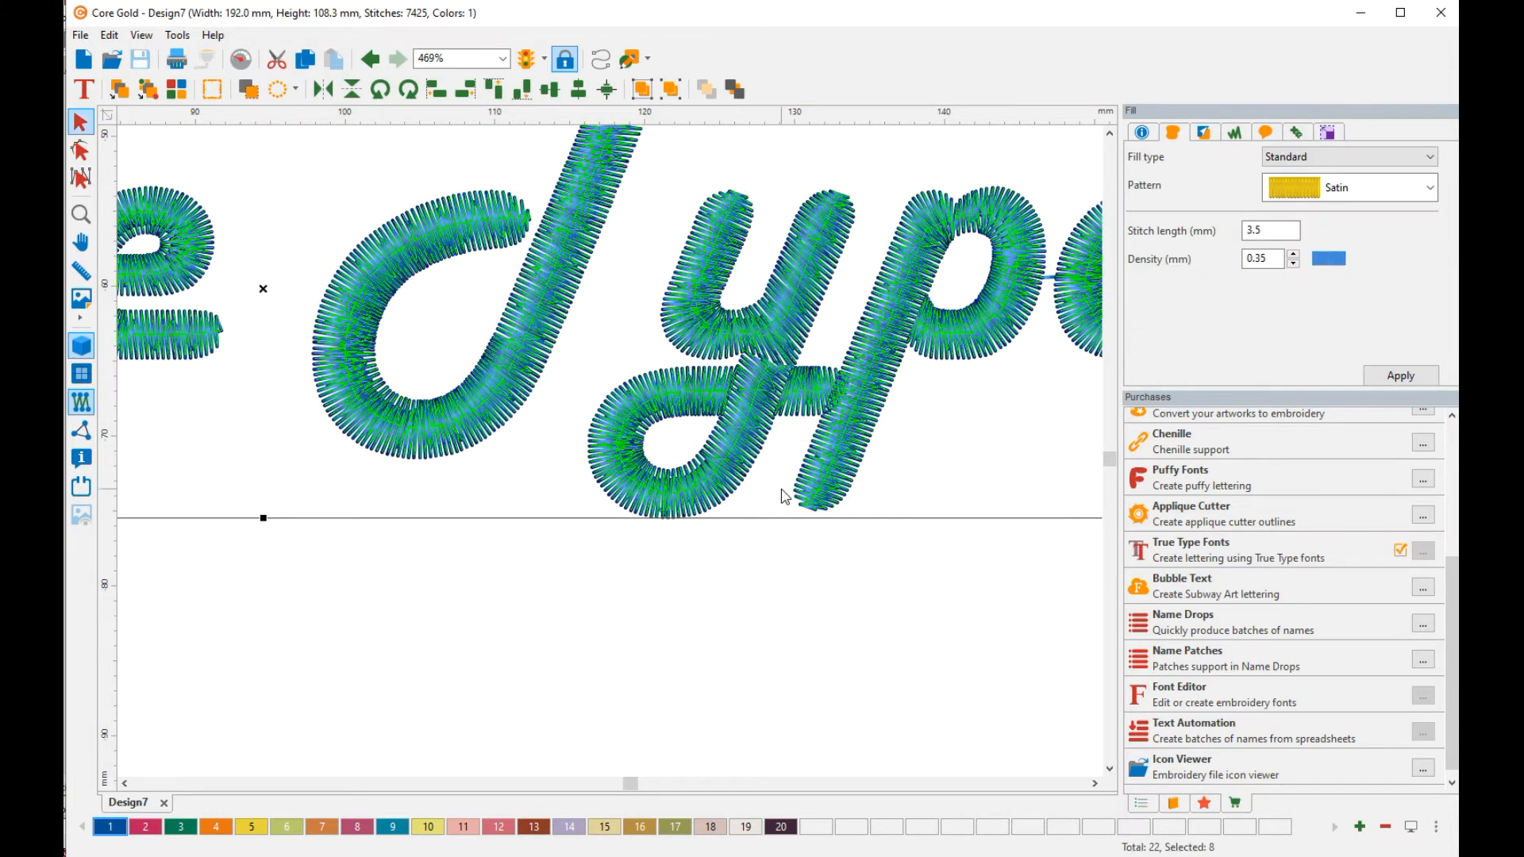
Step: With 3D view off and stitches temporarily hidden, move the angle line in the lowercase y's long stem up above the stroke junction
{"action": "left_click", "coordinate": [80, 151]}
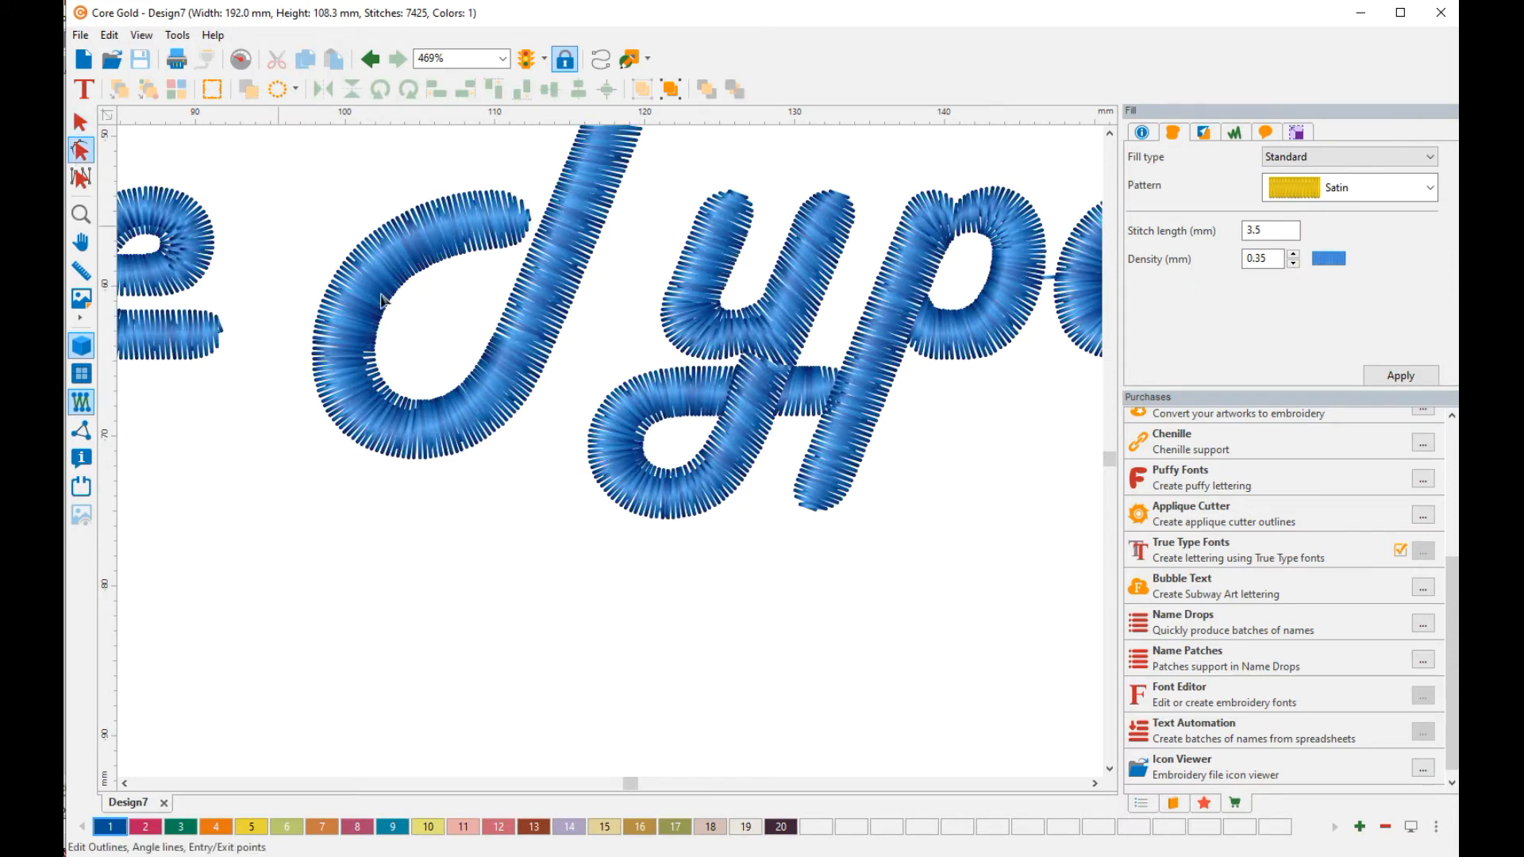
{"action": "left_click", "coordinate": [613, 504]}
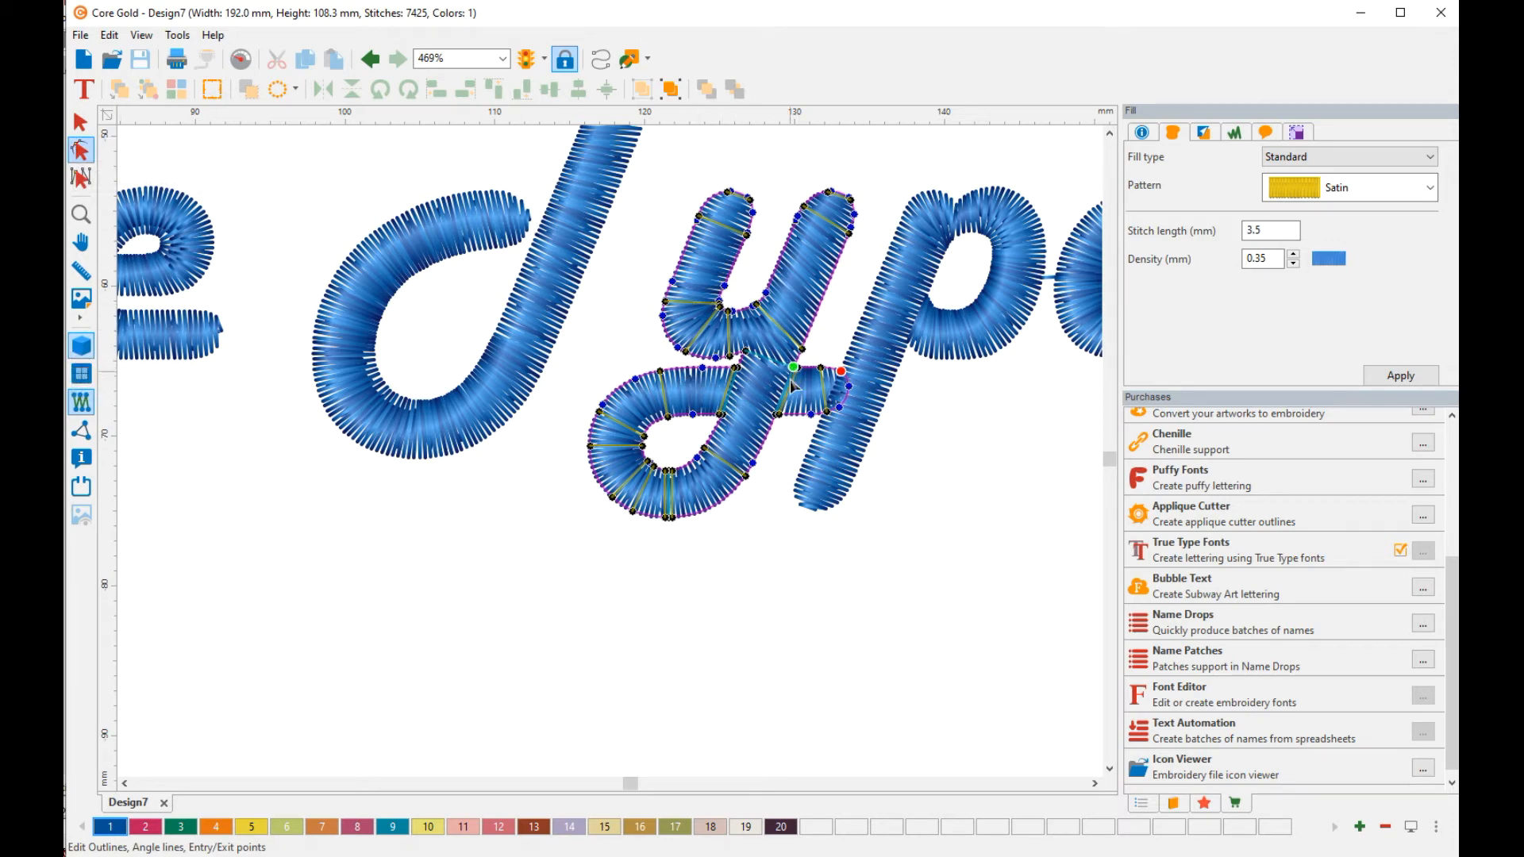
{"action": "left_click", "coordinate": [82, 352]}
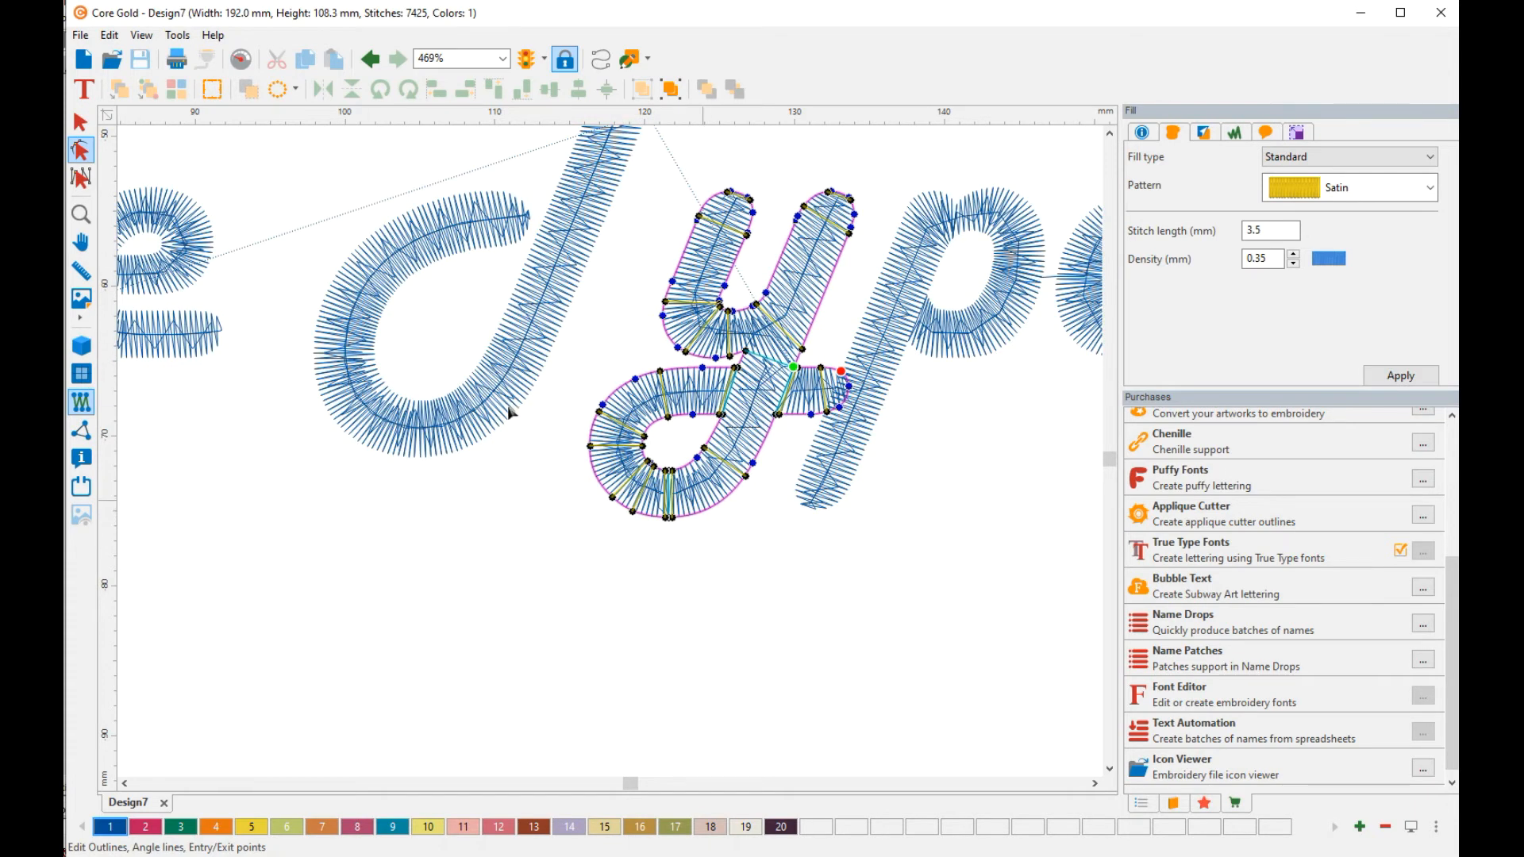
{"action": "left_click", "coordinate": [81, 402]}
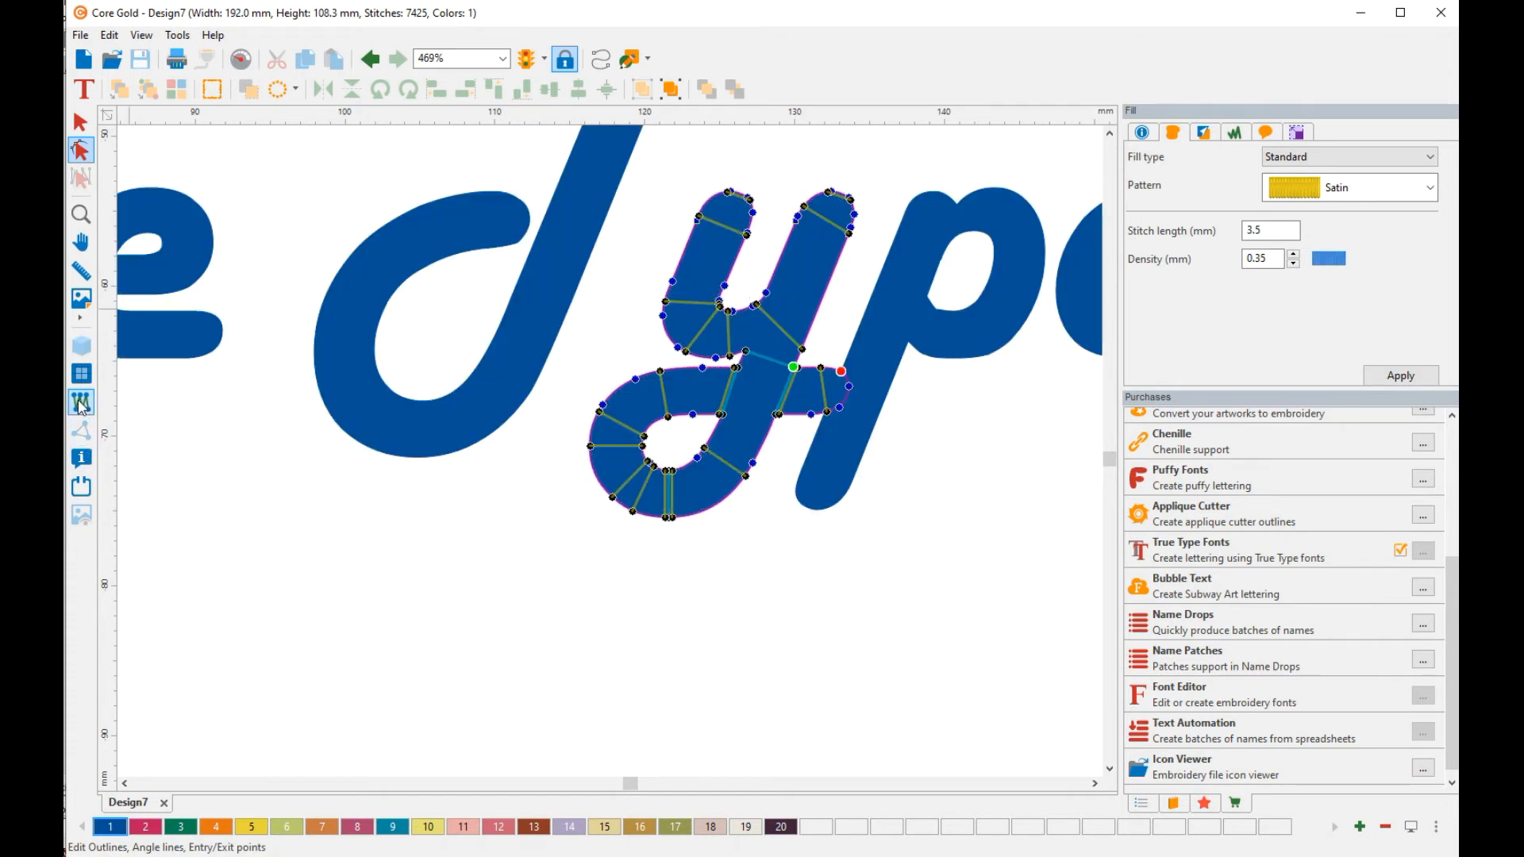
{"action": "scroll", "coordinate": [802, 427], "scroll_direction": "up", "scroll_amount": 2}
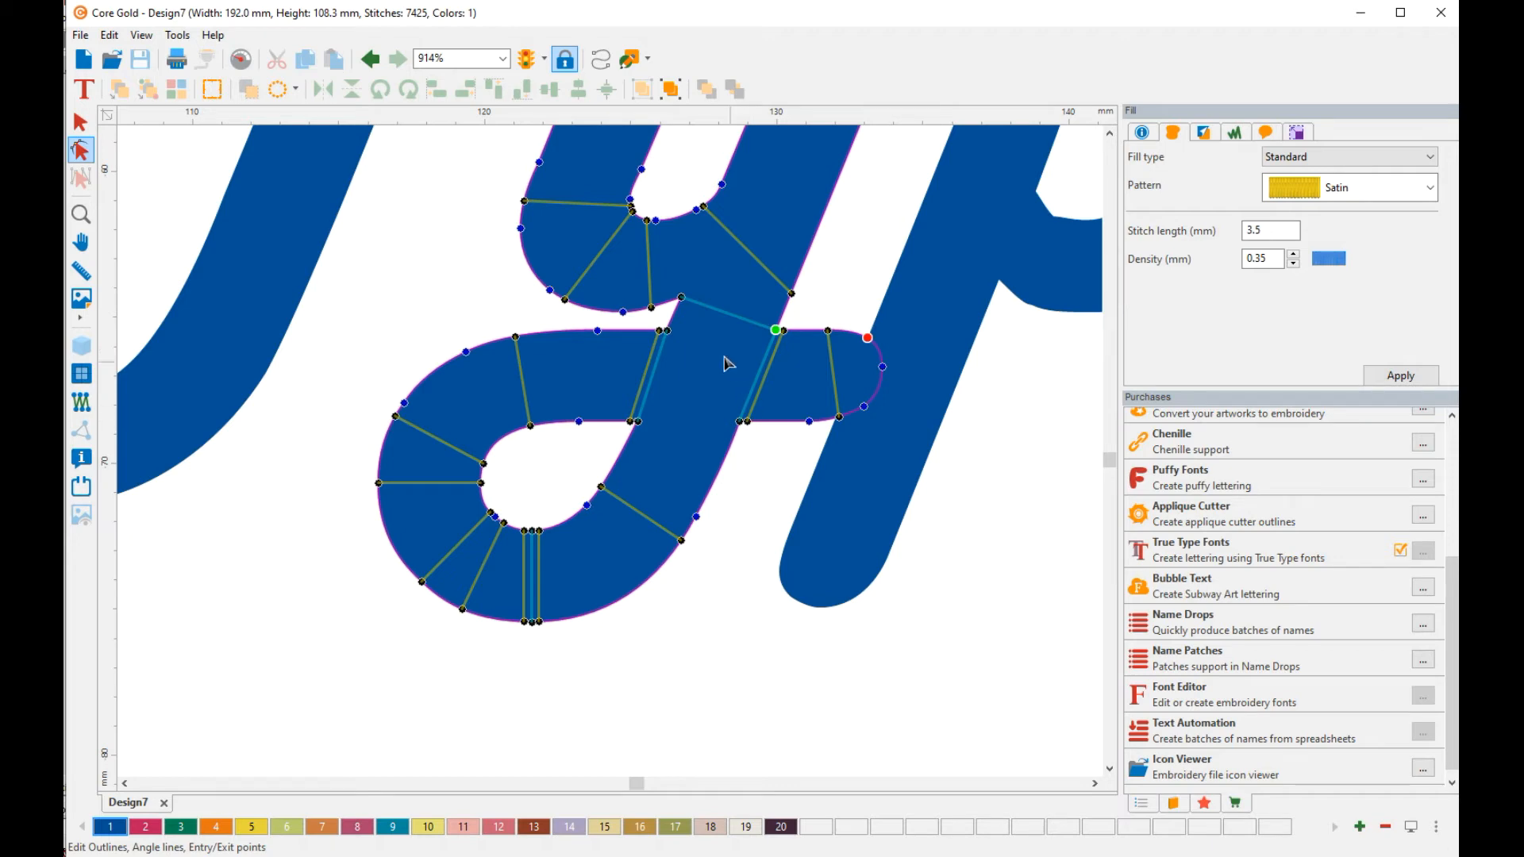
{"action": "scroll", "coordinate": [726, 361], "scroll_direction": "down", "scroll_amount": 1}
{"action": "mouse_move", "coordinate": [748, 347]}
{"action": "left_mouse_down"}
{"action": "mouse_move", "coordinate": [775, 262]}
{"action": "mouse_move", "coordinate": [684, 288]}
{"action": "mouse_move", "coordinate": [718, 241]}
{"action": "left_mouse_up"}
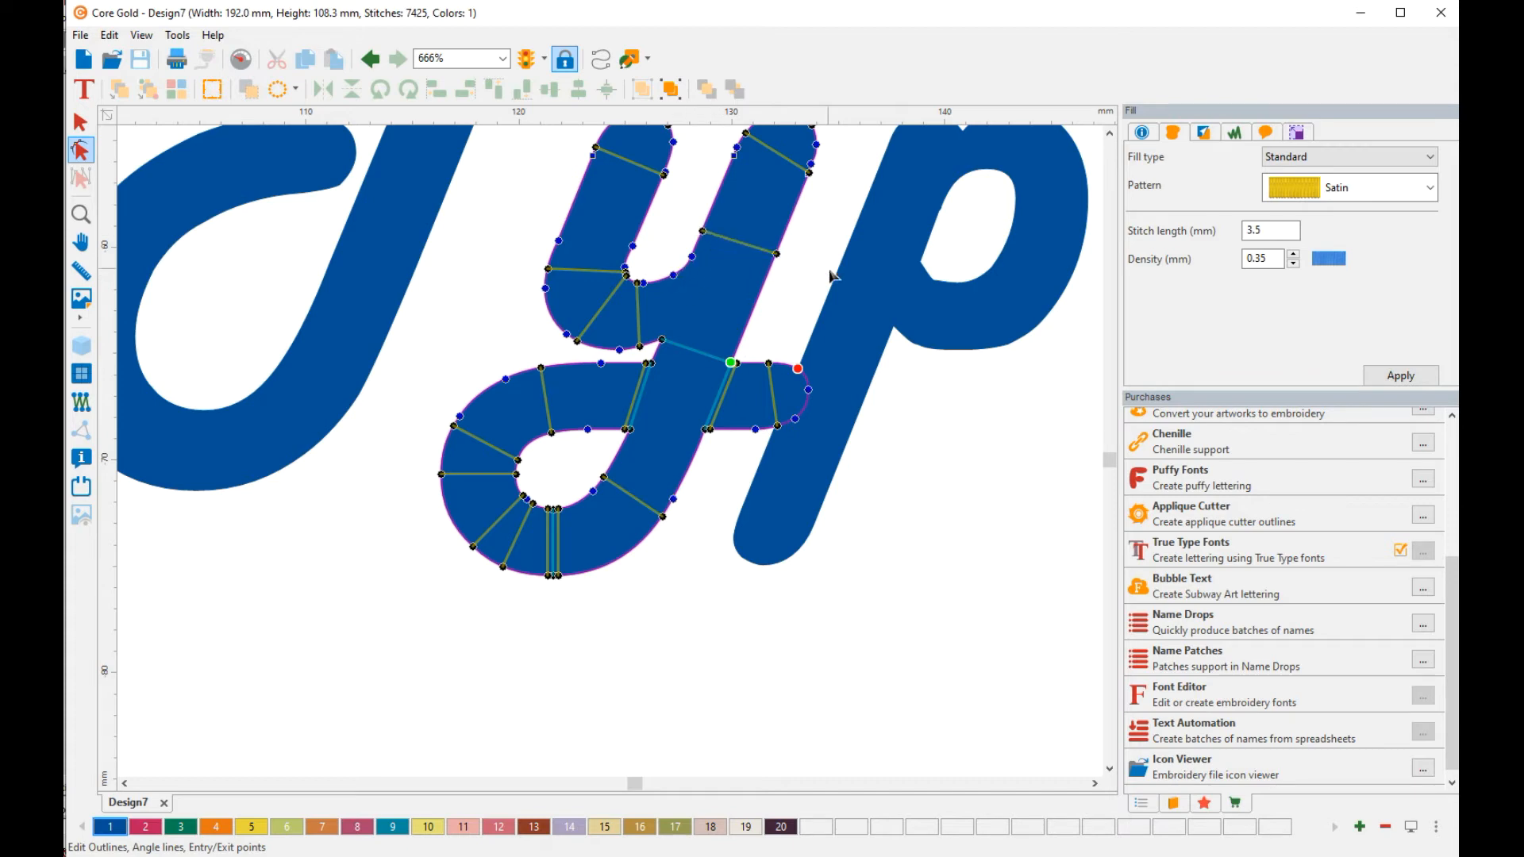
{"action": "left_click", "coordinate": [80, 404]}
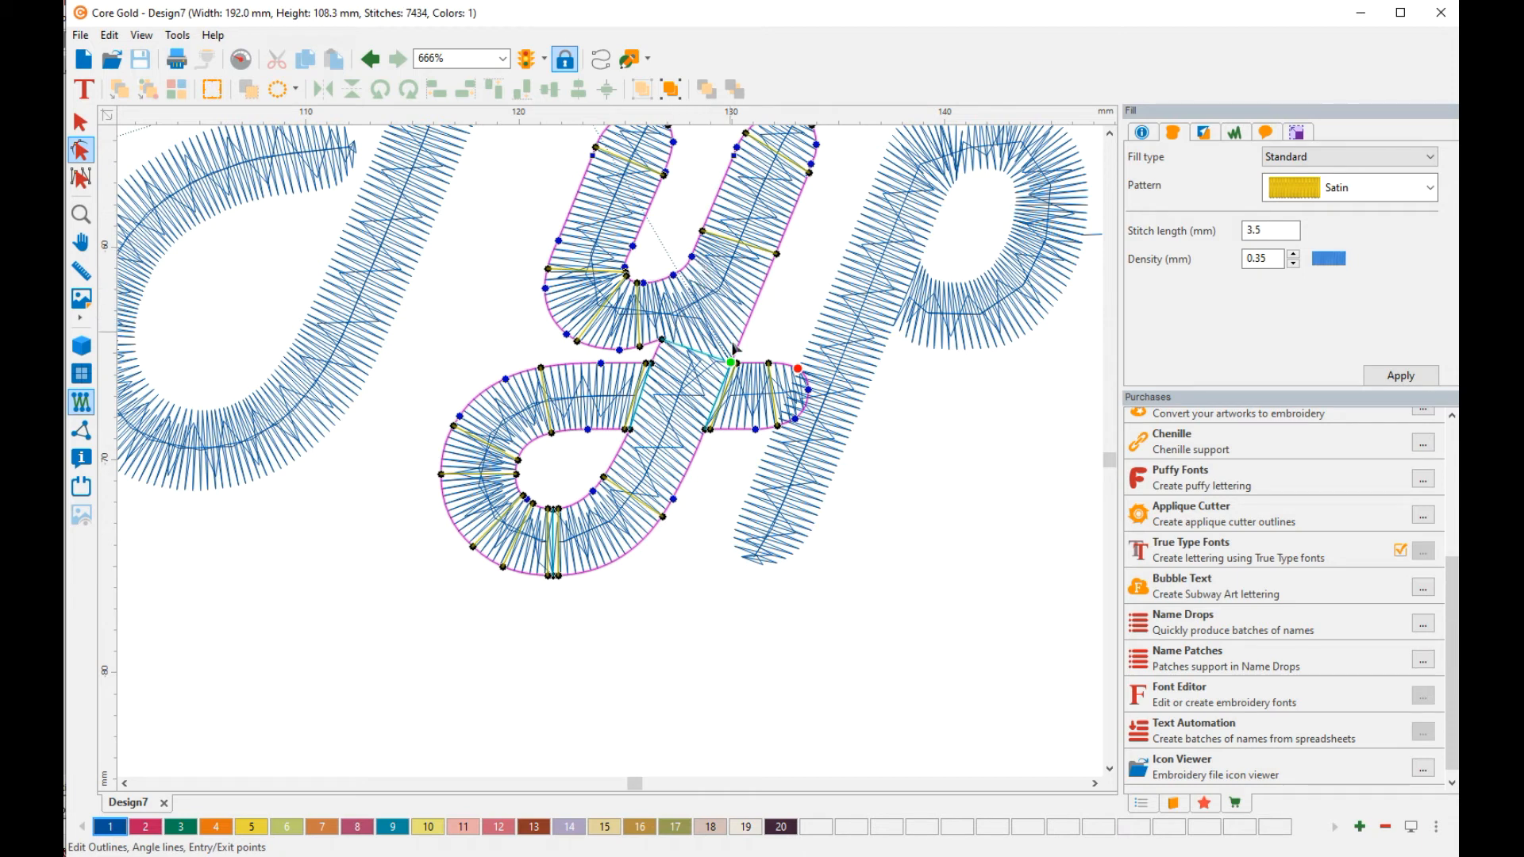
Step: Reposition the y's upper split line so it separates the curved bowl from the long slanted stem
{"action": "left_click_drag", "start_coordinate": [731, 365], "coordinate": [745, 331]}
{"action": "left_click_drag", "start_coordinate": [731, 365], "coordinate": [692, 268]}
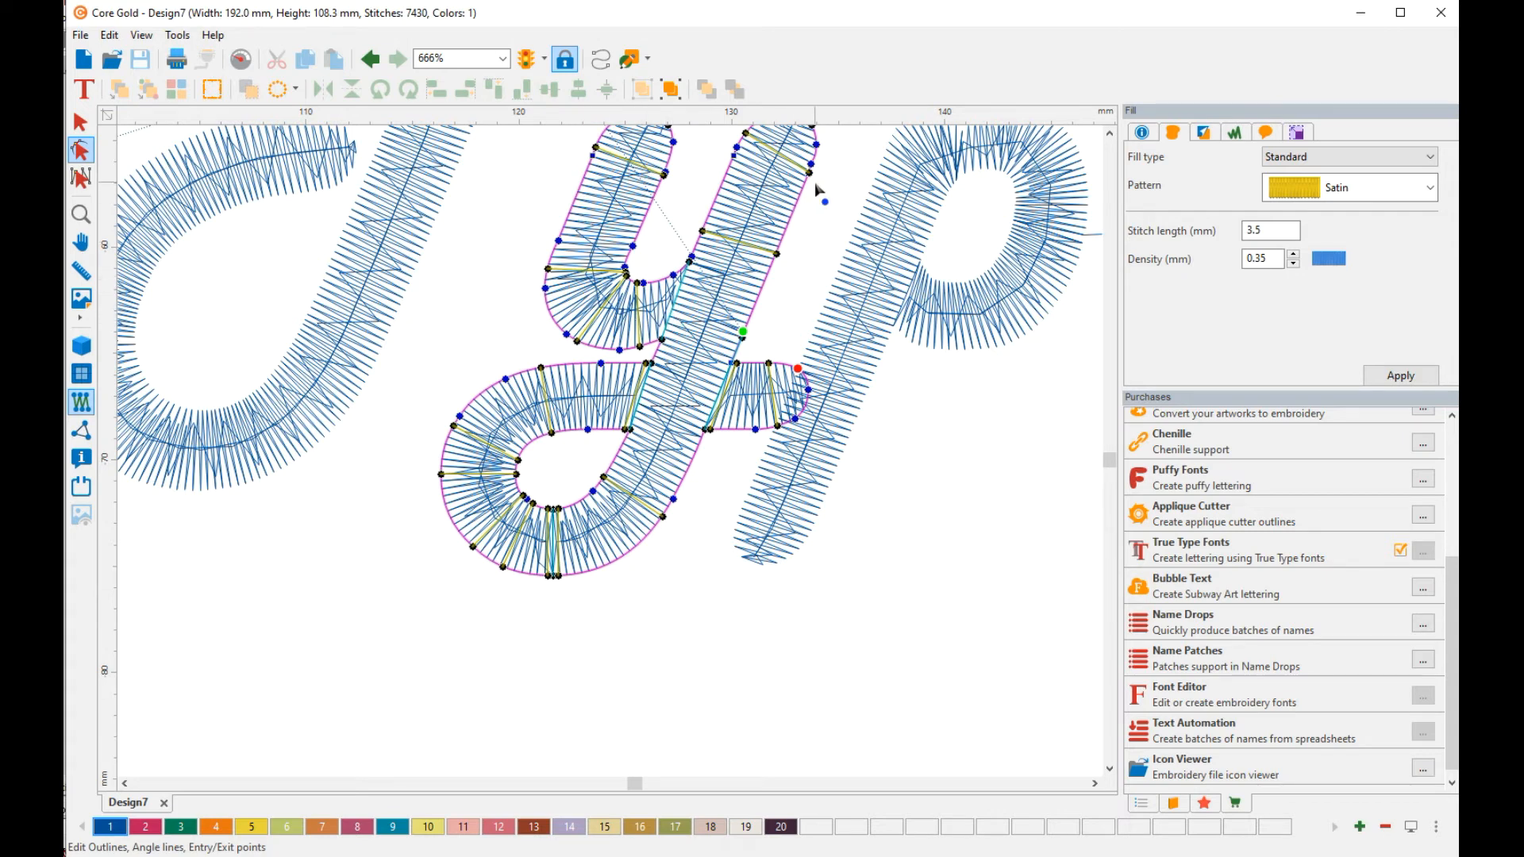
{"action": "left_click_drag", "start_coordinate": [730, 364], "coordinate": [730, 365]}
Step: Rearrange the y's split lines across the stem above and below the horizontal tail stroke, and restore the 3D view
{"action": "mouse_move", "coordinate": [703, 435]}
{"action": "left_mouse_down"}
{"action": "mouse_move", "coordinate": [675, 384]}
{"action": "mouse_move", "coordinate": [718, 349]}
{"action": "mouse_move", "coordinate": [736, 367]}
{"action": "mouse_move", "coordinate": [740, 351]}
{"action": "mouse_move", "coordinate": [733, 367]}
{"action": "left_mouse_up"}
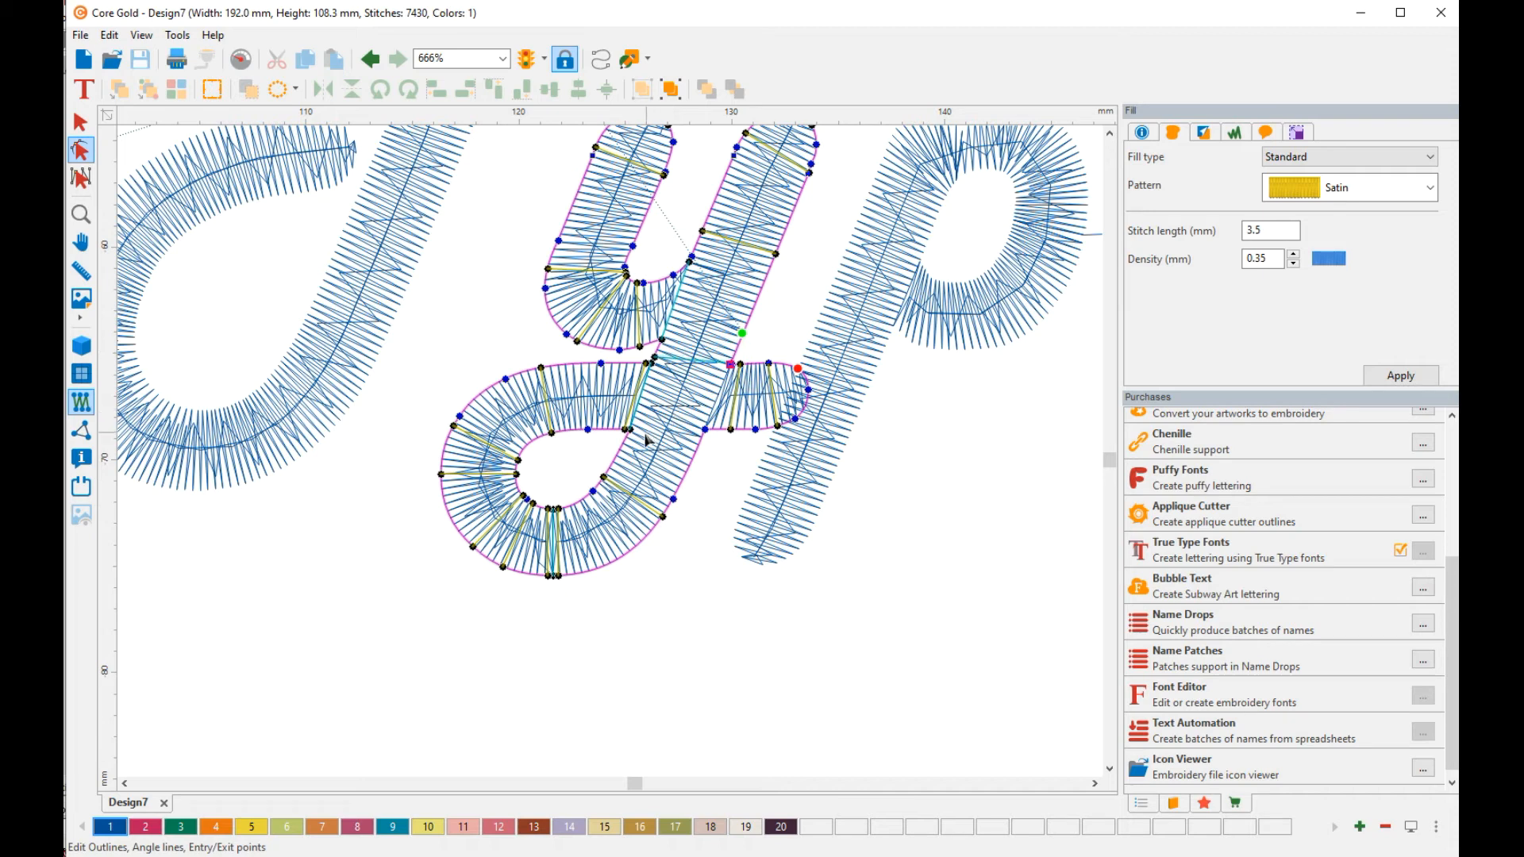
{"action": "left_click_drag", "start_coordinate": [700, 434], "coordinate": [643, 437]}
{"action": "mouse_move", "coordinate": [675, 379]}
{"action": "left_mouse_down"}
{"action": "mouse_move", "coordinate": [658, 369]}
{"action": "mouse_move", "coordinate": [738, 378]}
{"action": "mouse_move", "coordinate": [731, 363]}
{"action": "left_mouse_up"}
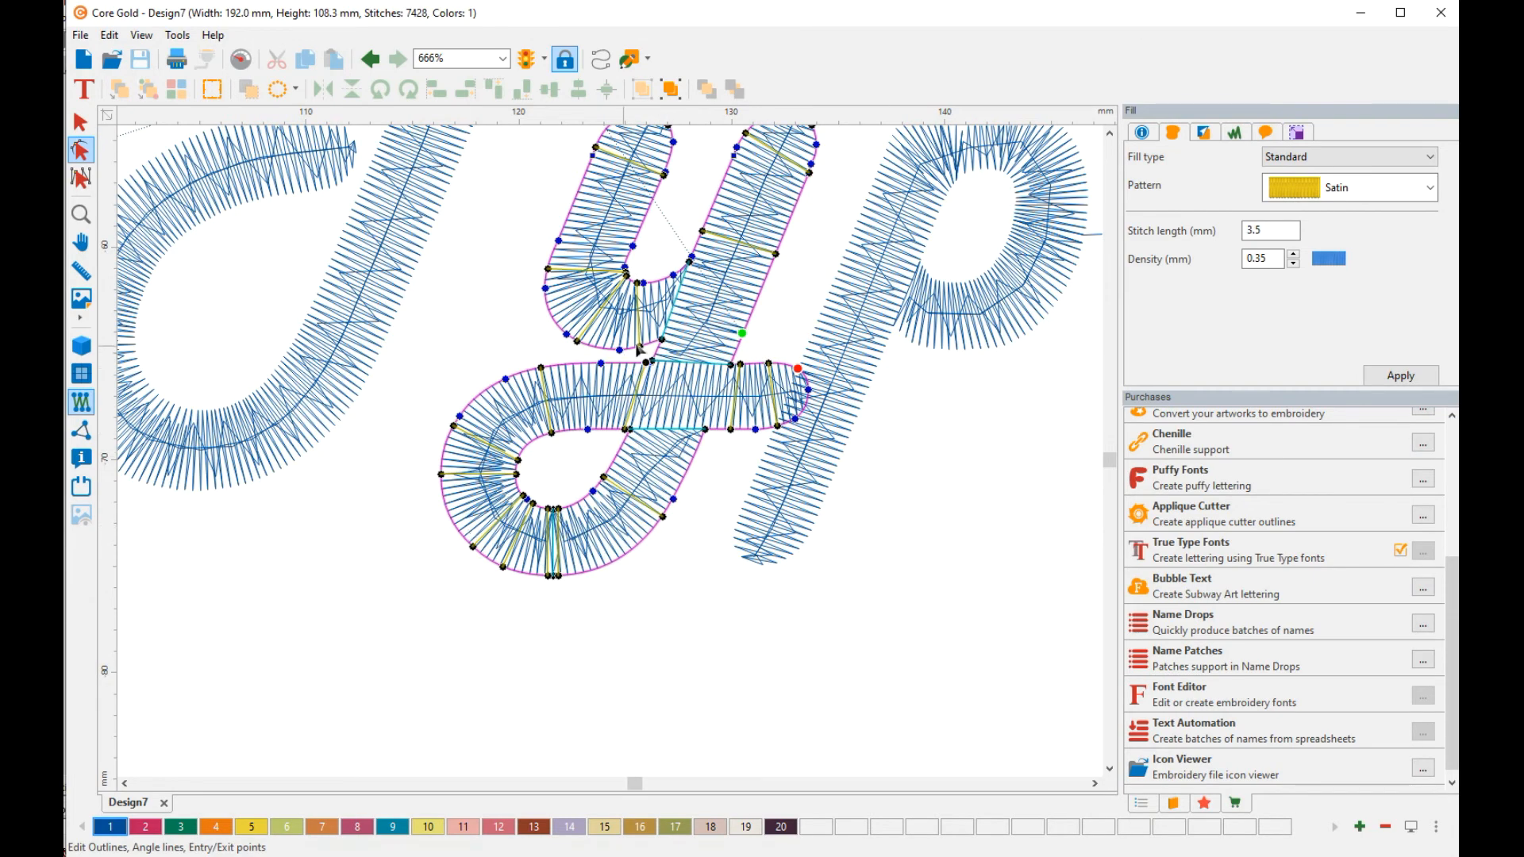
{"action": "scroll", "coordinate": [646, 369], "scroll_direction": "down", "scroll_amount": 2}
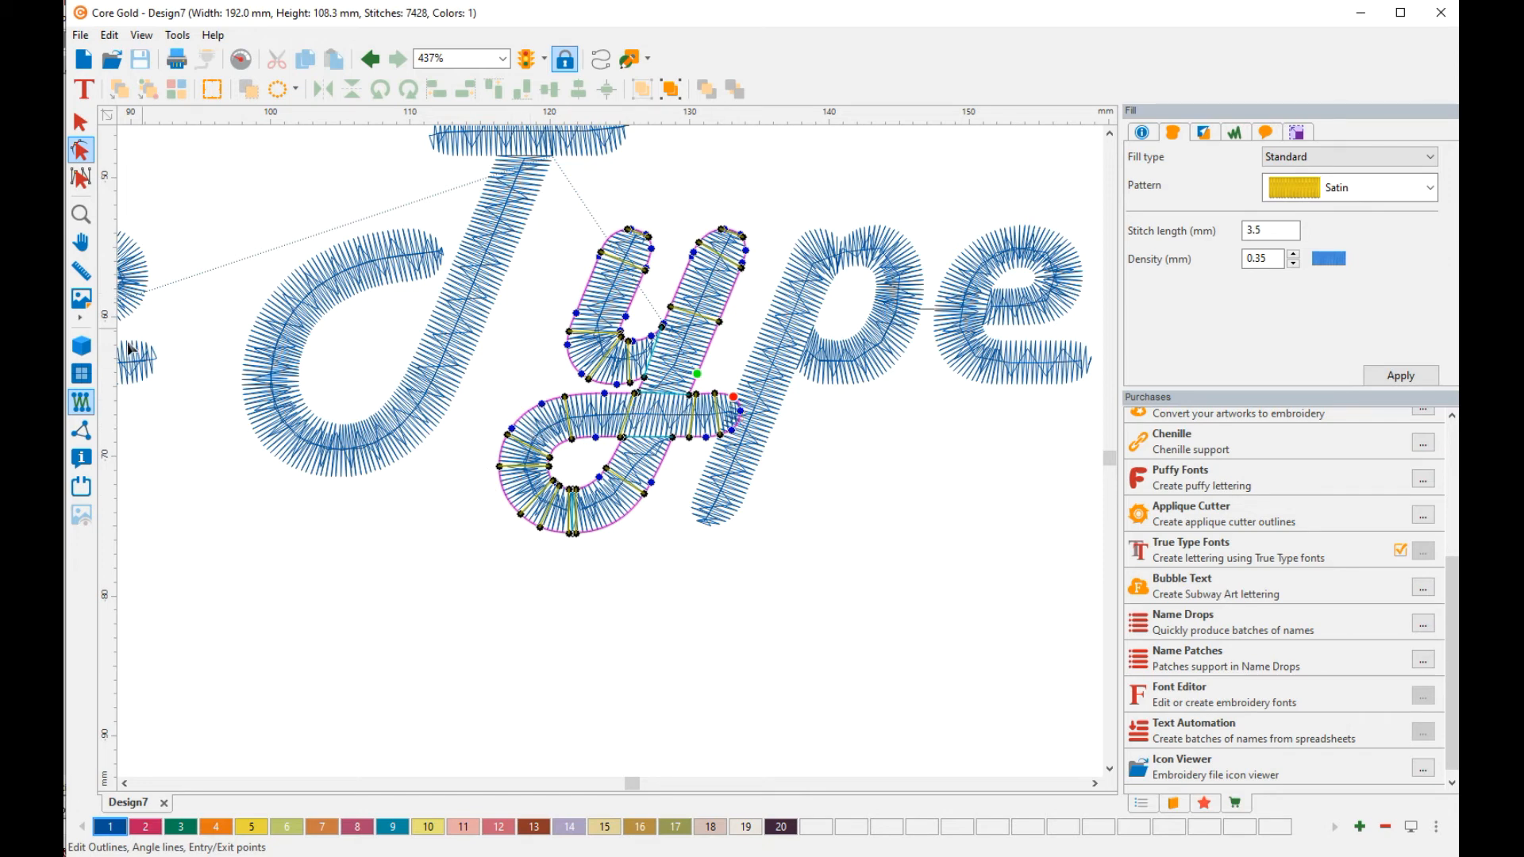
{"action": "left_click", "coordinate": [83, 348]}
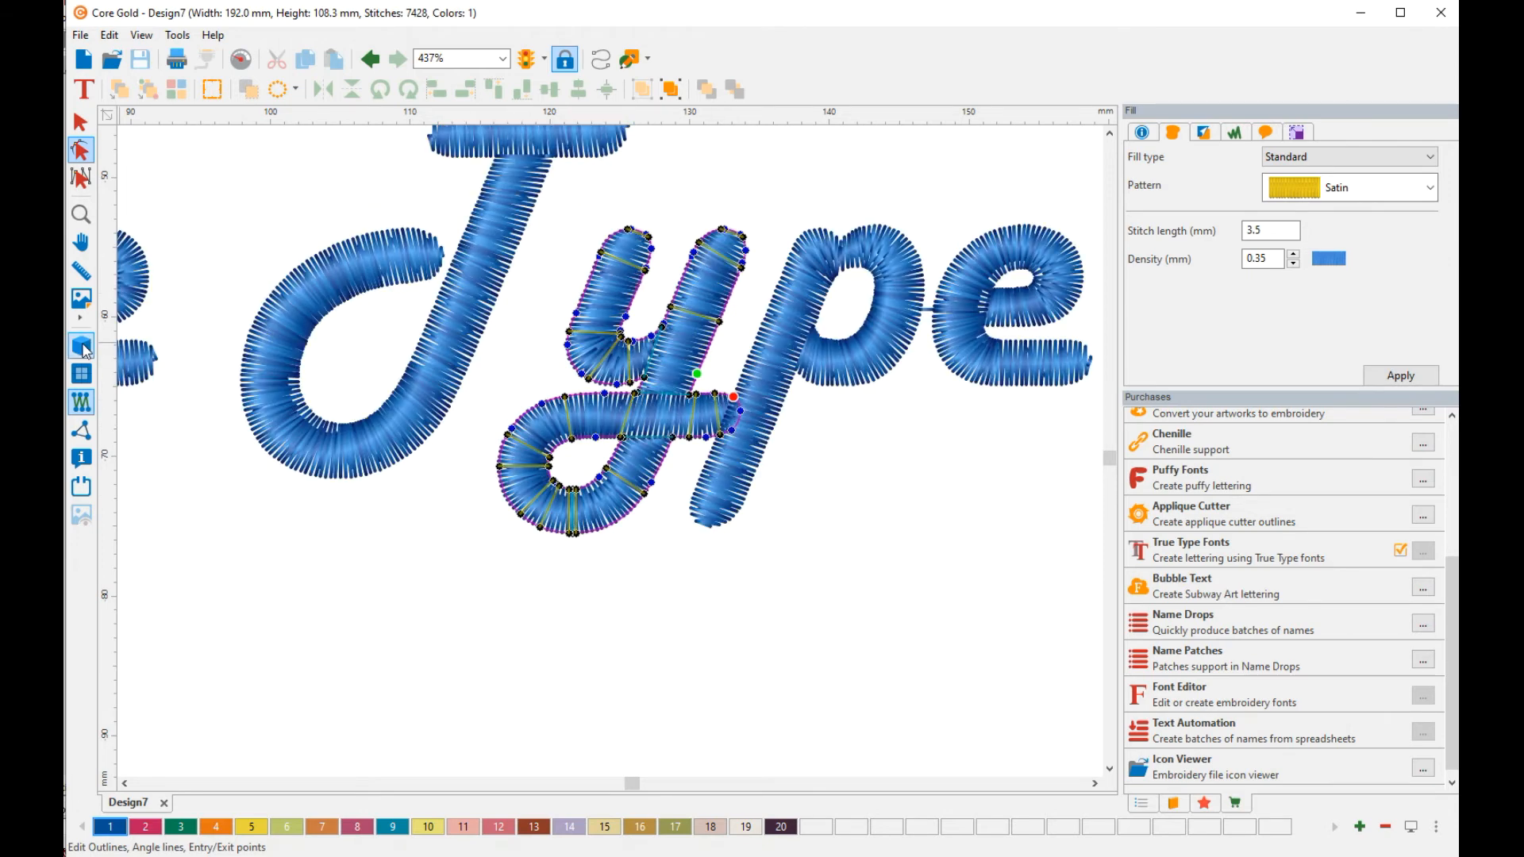
{"action": "left_click", "coordinate": [601, 632]}
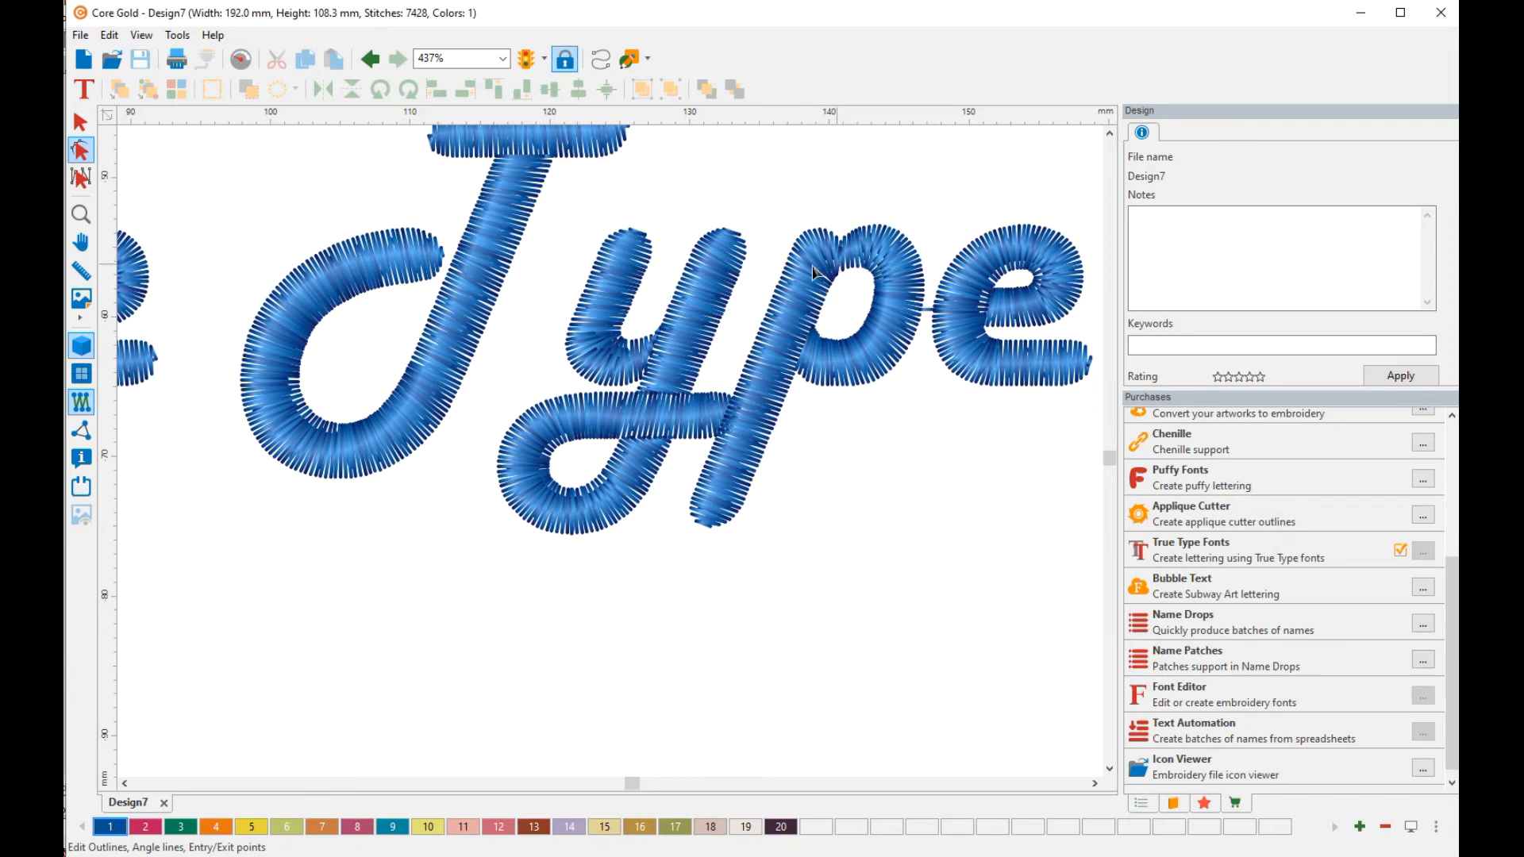
Step: With 3D view off, separate the p's angle lines at the top notch, placing one across the bowl's start and one across the stem's tip
{"action": "scroll", "coordinate": [887, 265], "scroll_direction": "up", "scroll_amount": 1}
{"action": "scroll", "coordinate": [888, 269], "scroll_direction": "down", "scroll_amount": 2}
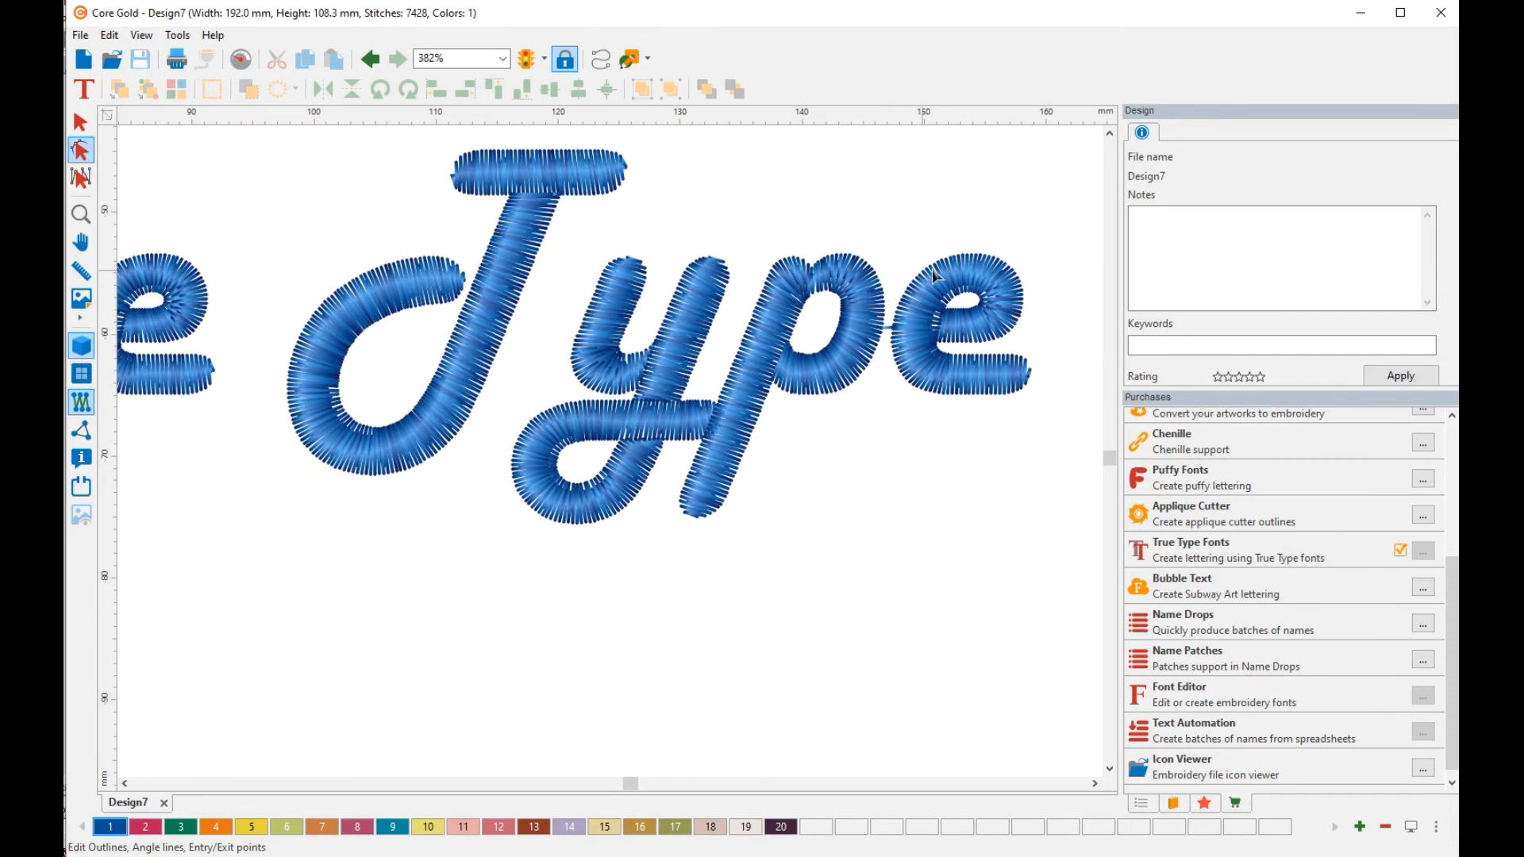
{"action": "scroll", "coordinate": [904, 282], "scroll_direction": "up", "scroll_amount": 6}
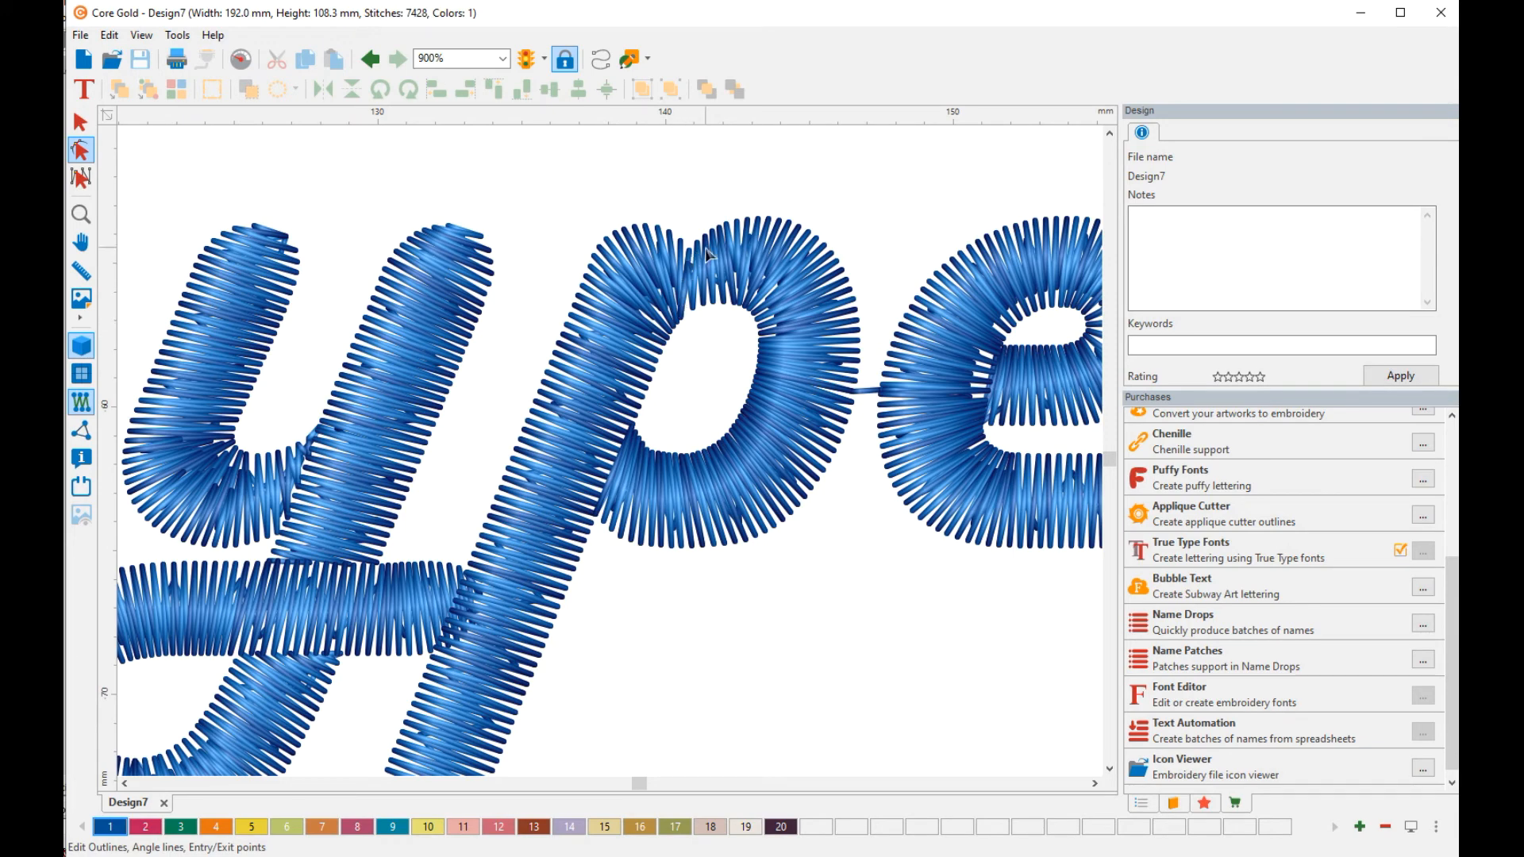
{"action": "left_click", "coordinate": [81, 346]}
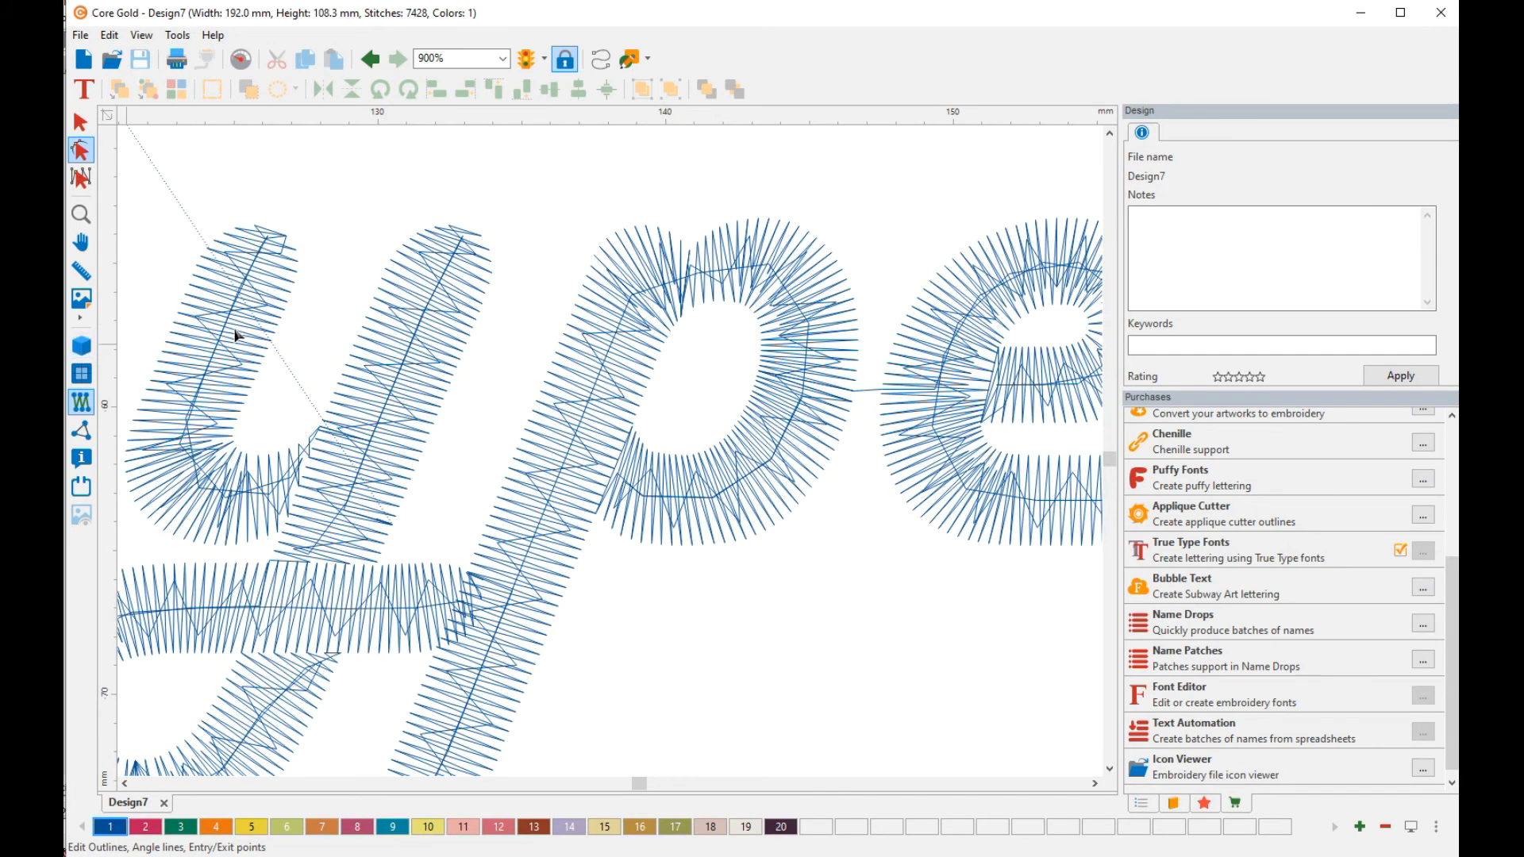
{"action": "left_click", "coordinate": [673, 324]}
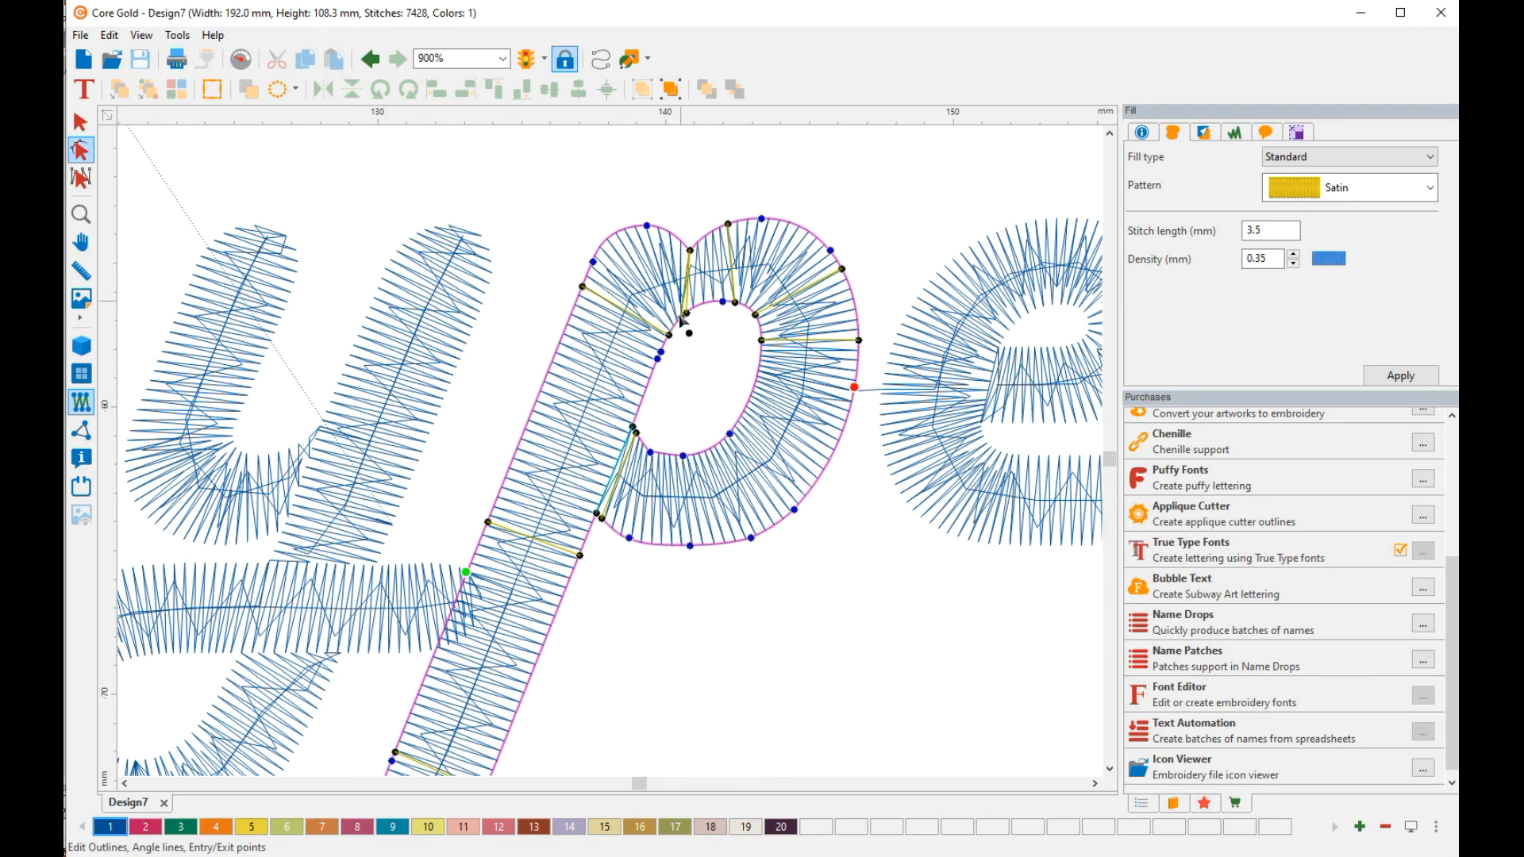
{"action": "left_click_drag", "start_coordinate": [683, 323], "coordinate": [709, 308]}
{"action": "left_click_drag", "start_coordinate": [689, 256], "coordinate": [619, 242]}
{"action": "left_click_drag", "start_coordinate": [681, 316], "coordinate": [681, 241]}
Step: Add a split line from the p's top notch to the bowl's inner edge, separating the stem from the bowl
{"action": "right_click", "coordinate": [690, 252]}
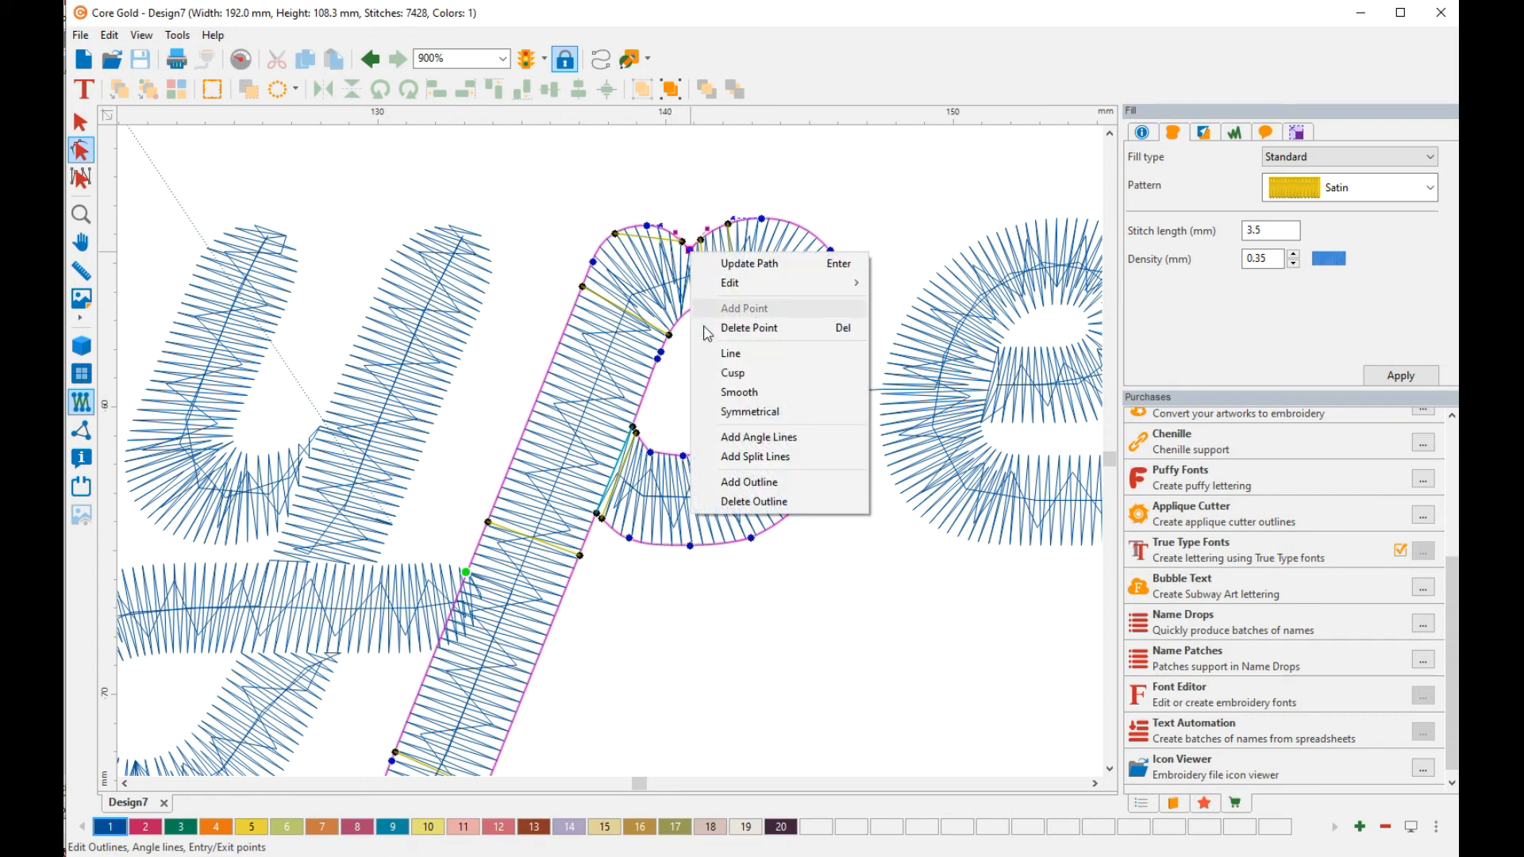
{"action": "left_click", "coordinate": [750, 457]}
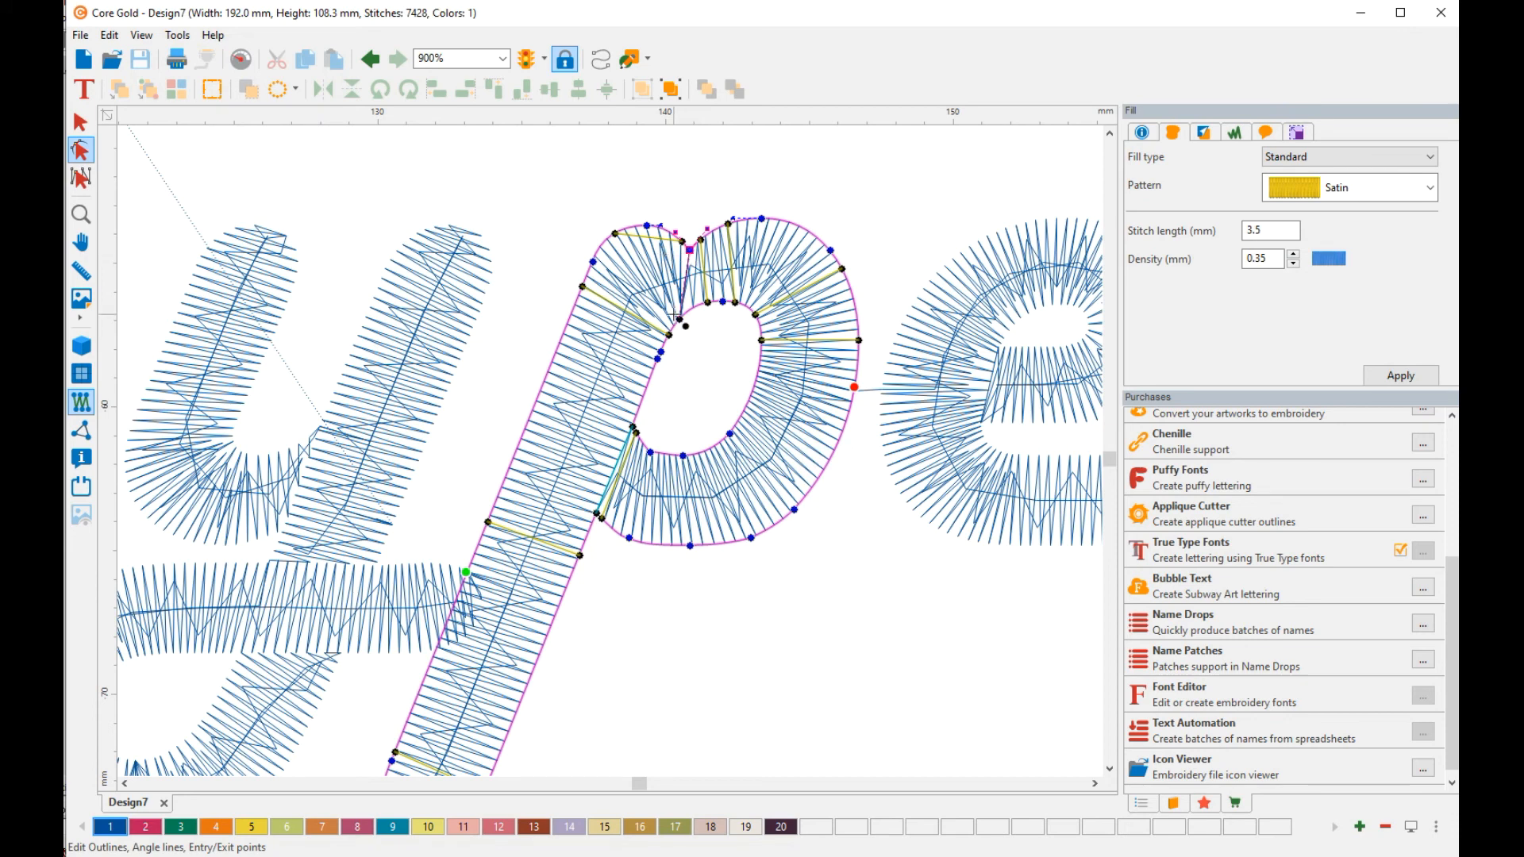
{"action": "left_click", "coordinate": [673, 326]}
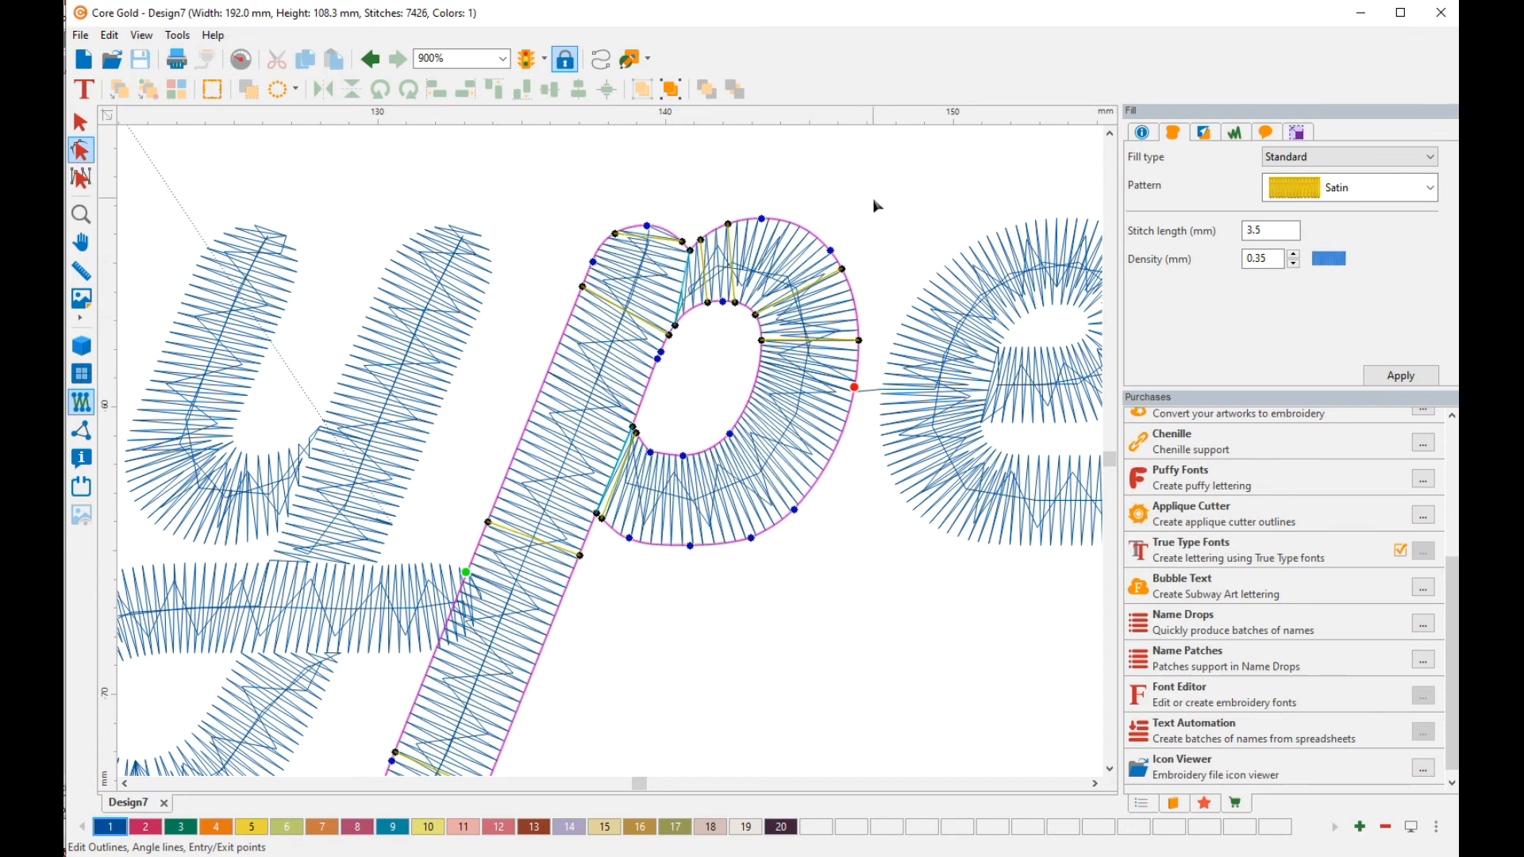
Step: Review the editing commands available for the outline point on top of the p's bowl, and deselect the letter
{"action": "scroll", "coordinate": [788, 308], "scroll_direction": "down", "scroll_amount": 2}
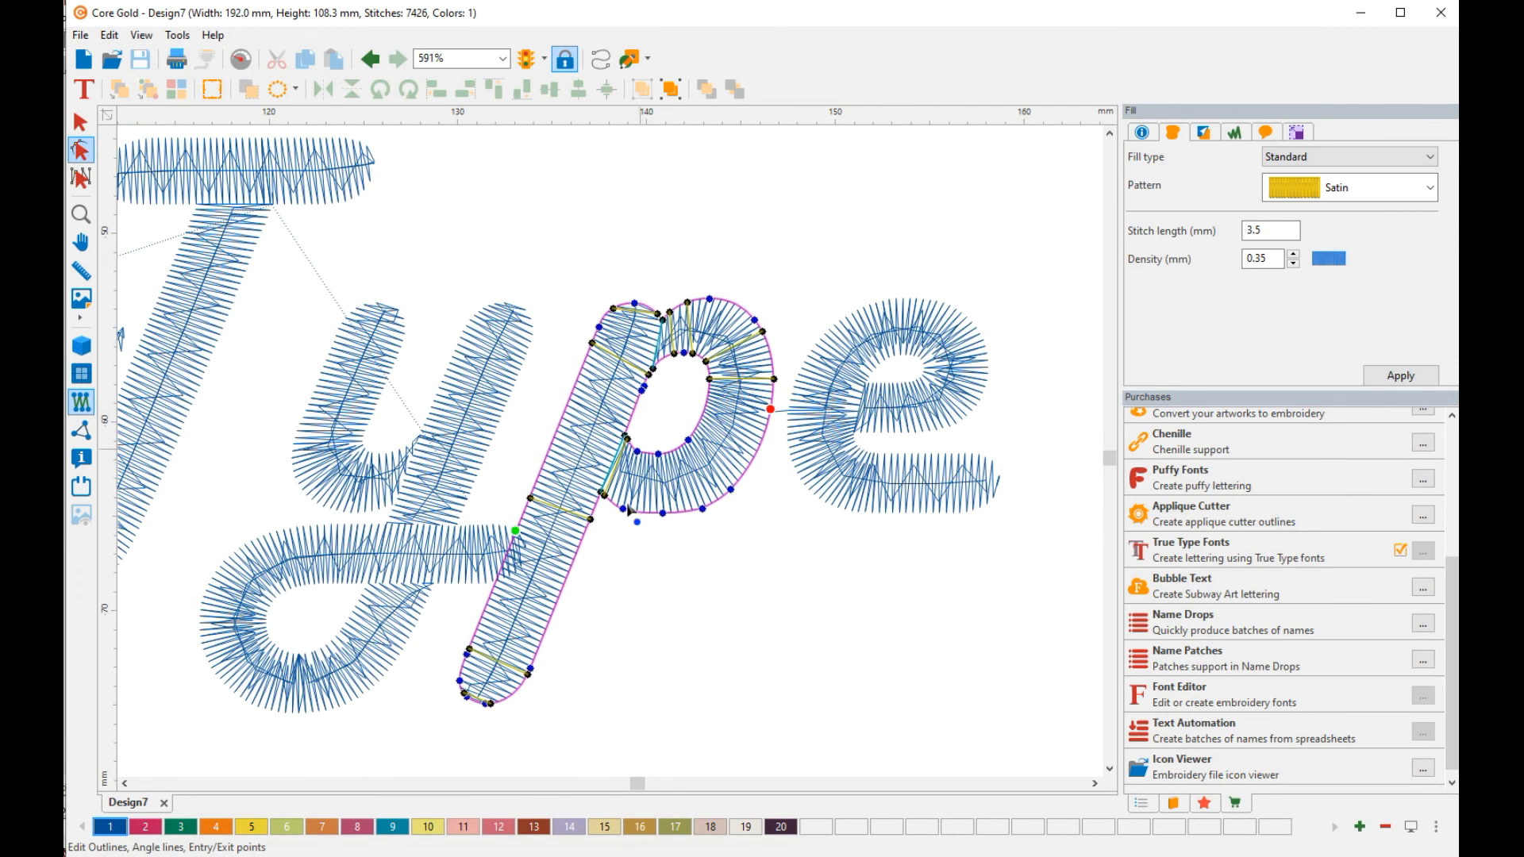
{"action": "right_click", "coordinate": [708, 299]}
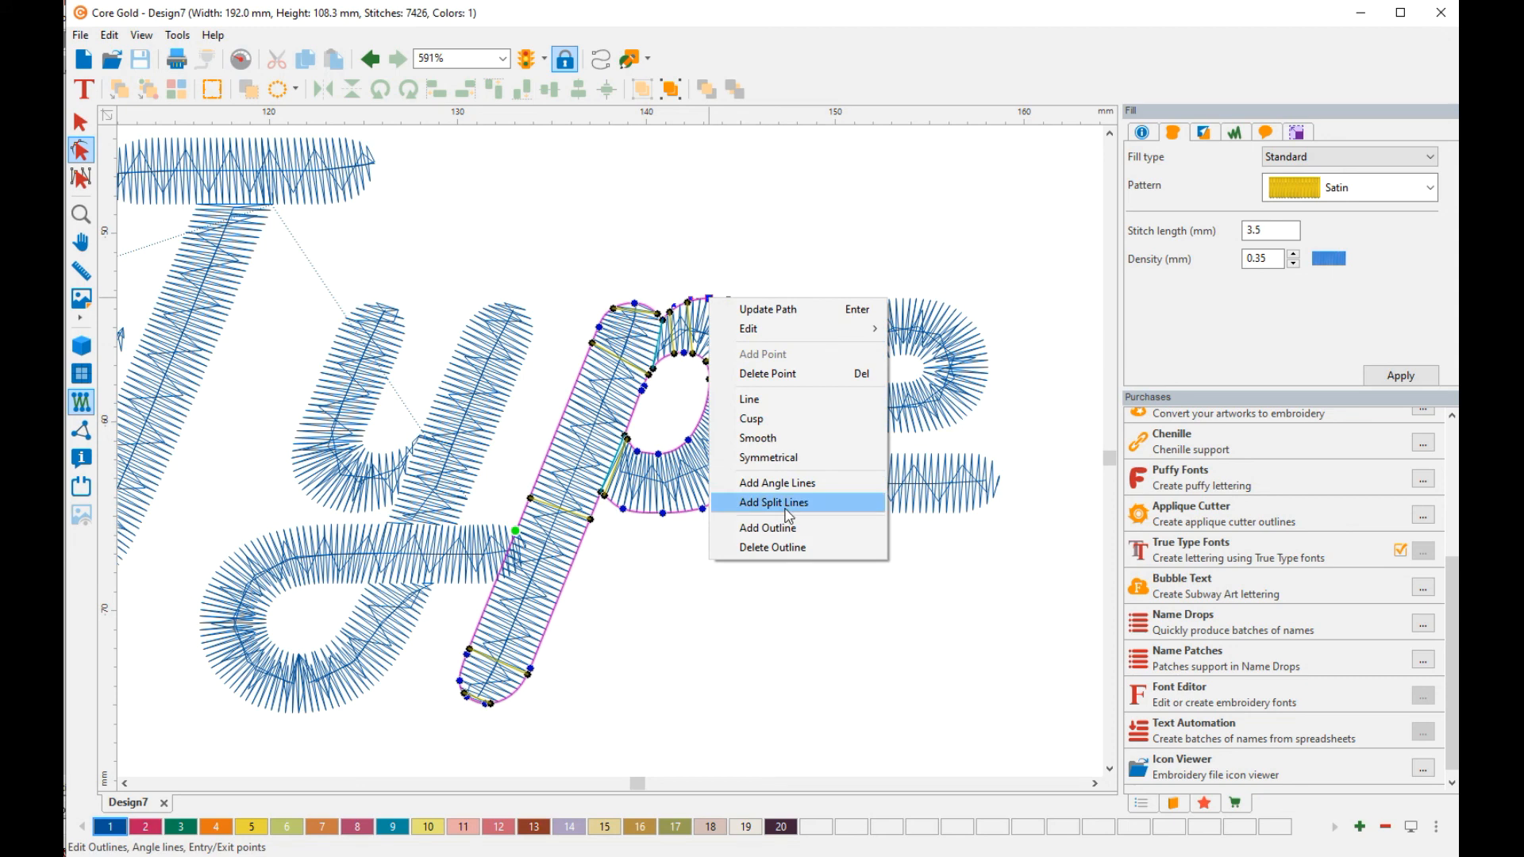
{"action": "left_click", "coordinate": [753, 216]}
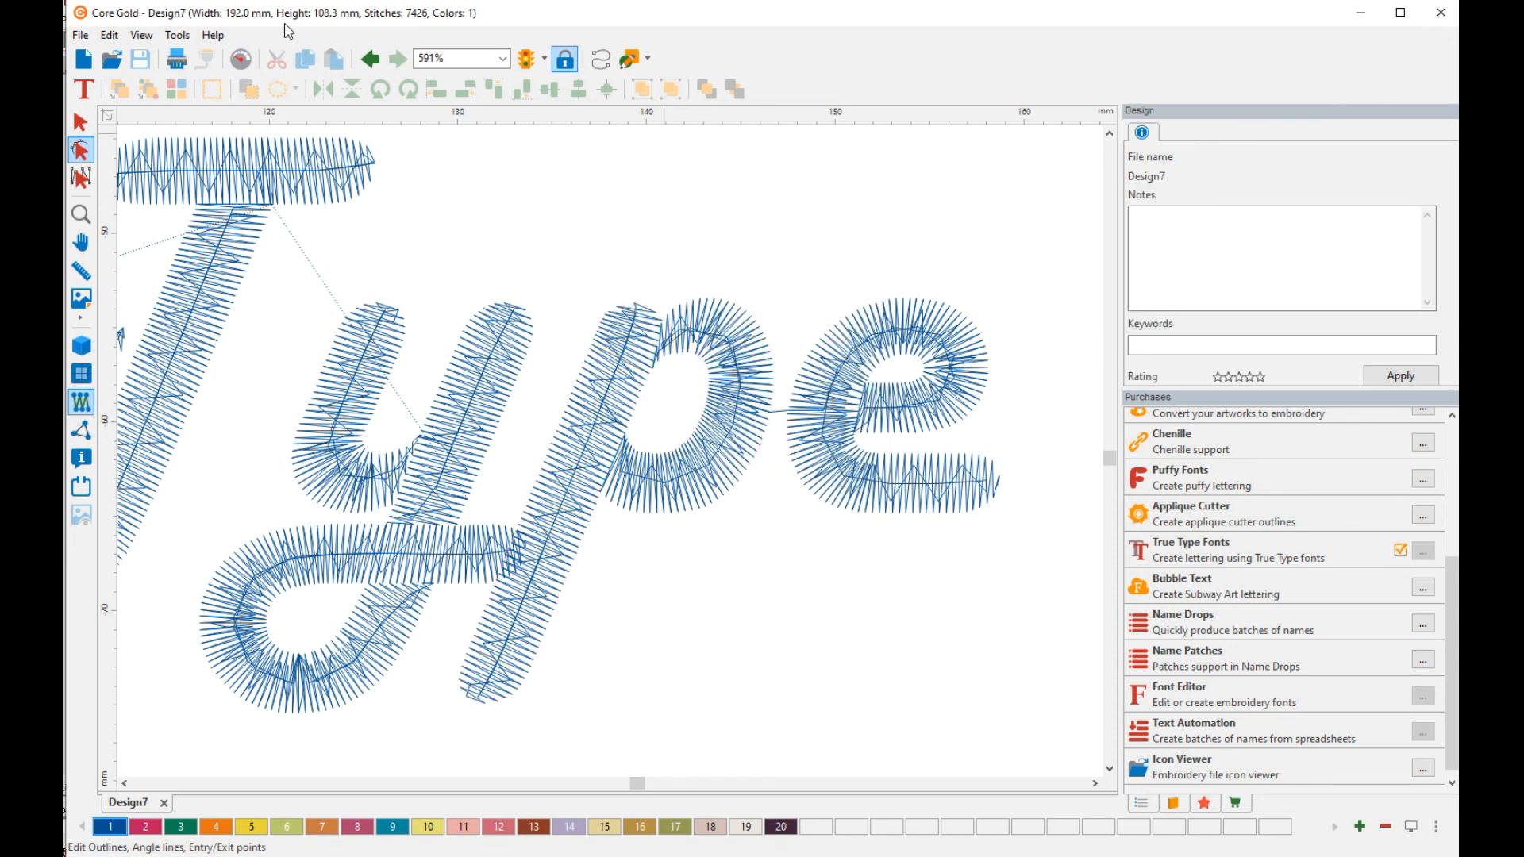
Step: Check the program's version in its About information and close it
{"action": "left_click", "coordinate": [224, 36]}
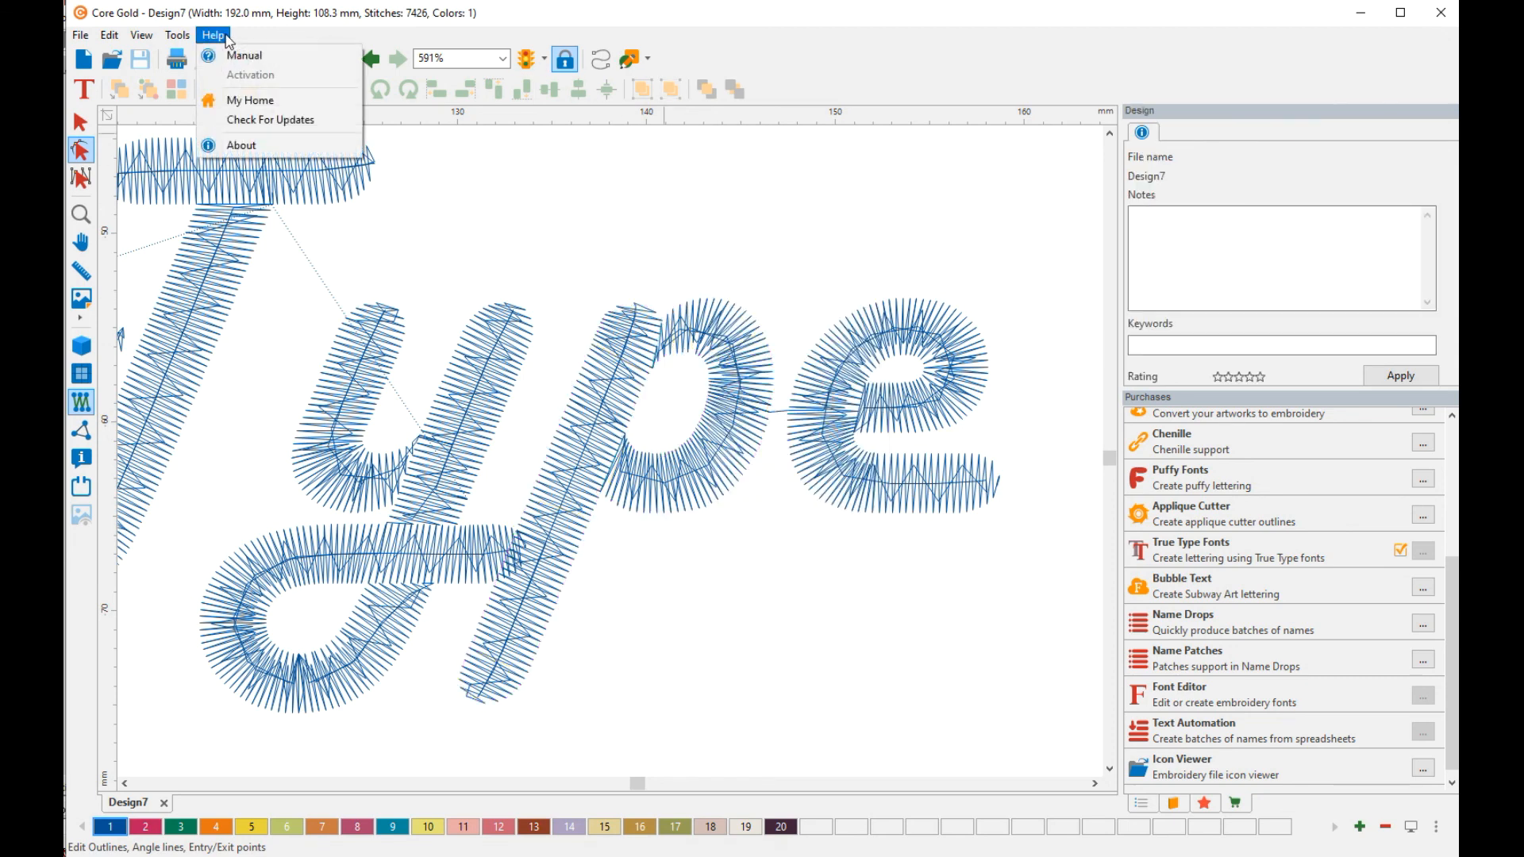
{"action": "left_click", "coordinate": [242, 146]}
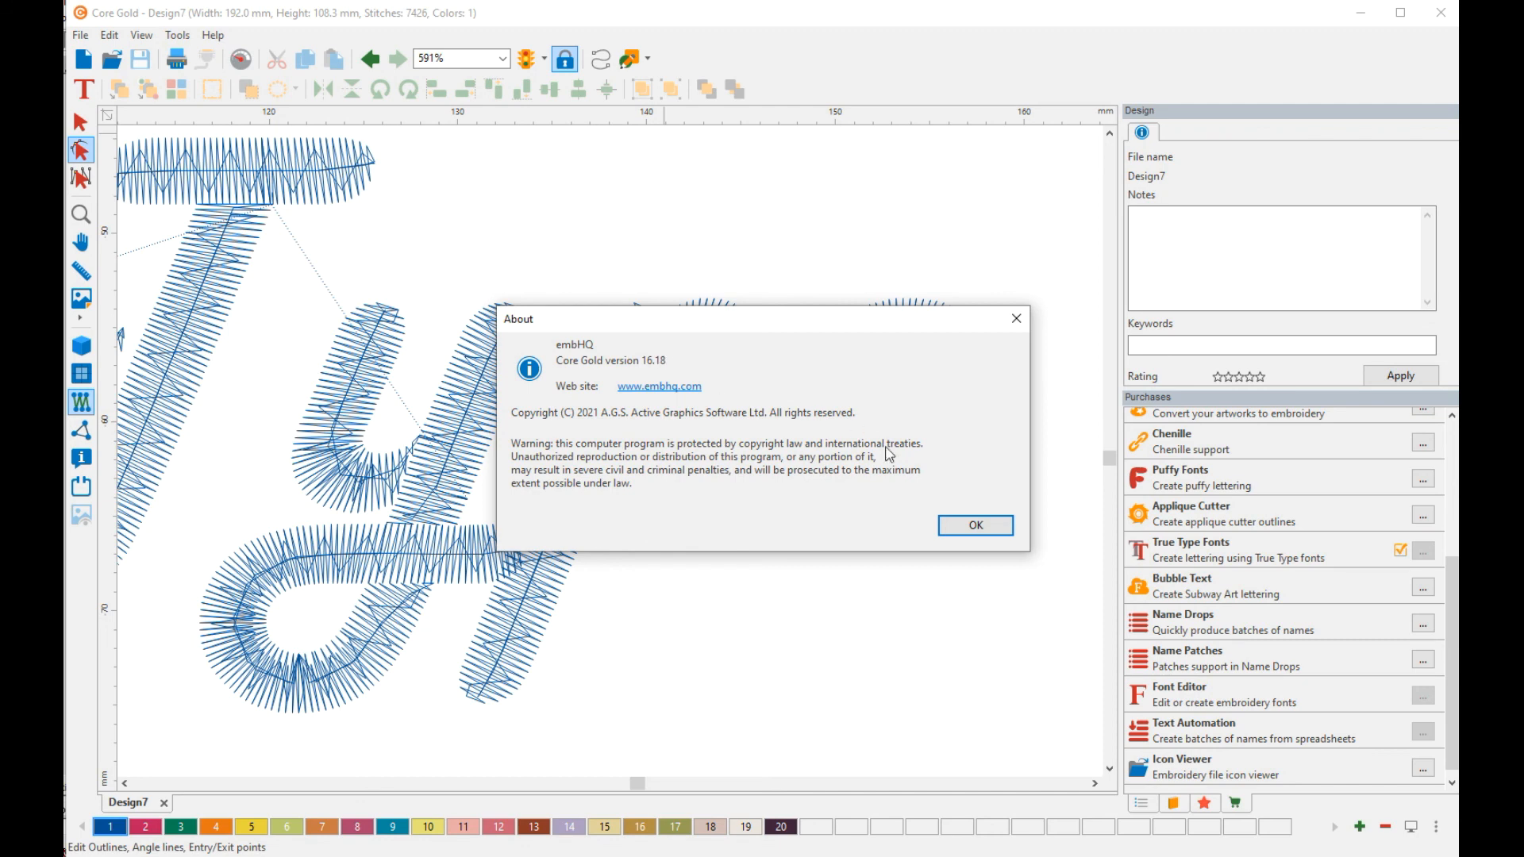
{"action": "left_click", "coordinate": [976, 526]}
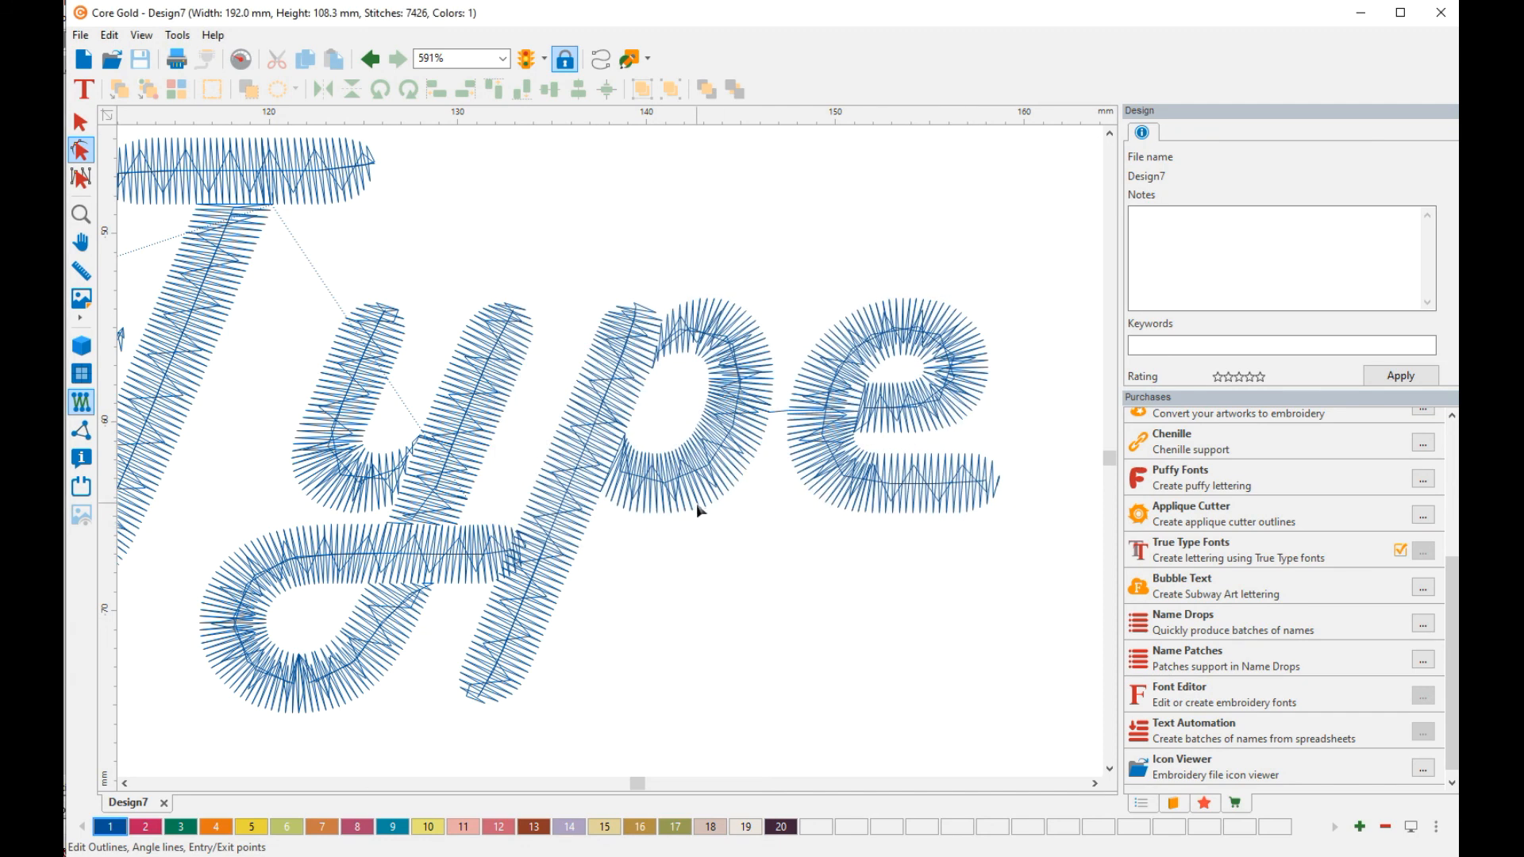
Step: Select the lowercase p and bring up the editing commands for the lower outline of its bowl
{"action": "left_click", "coordinate": [699, 510]}
{"action": "right_click", "coordinate": [699, 508]}
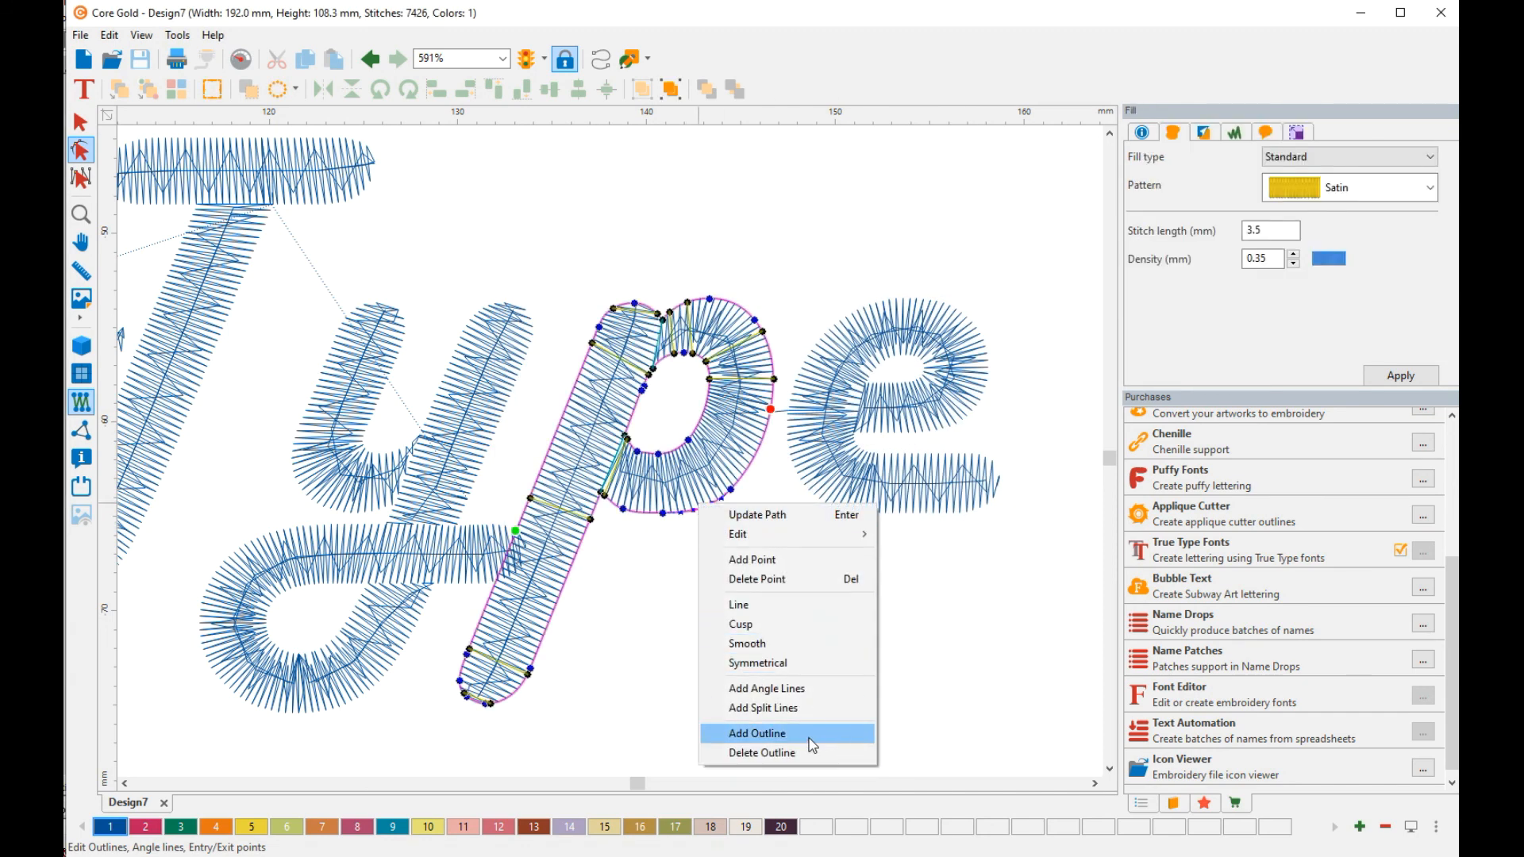